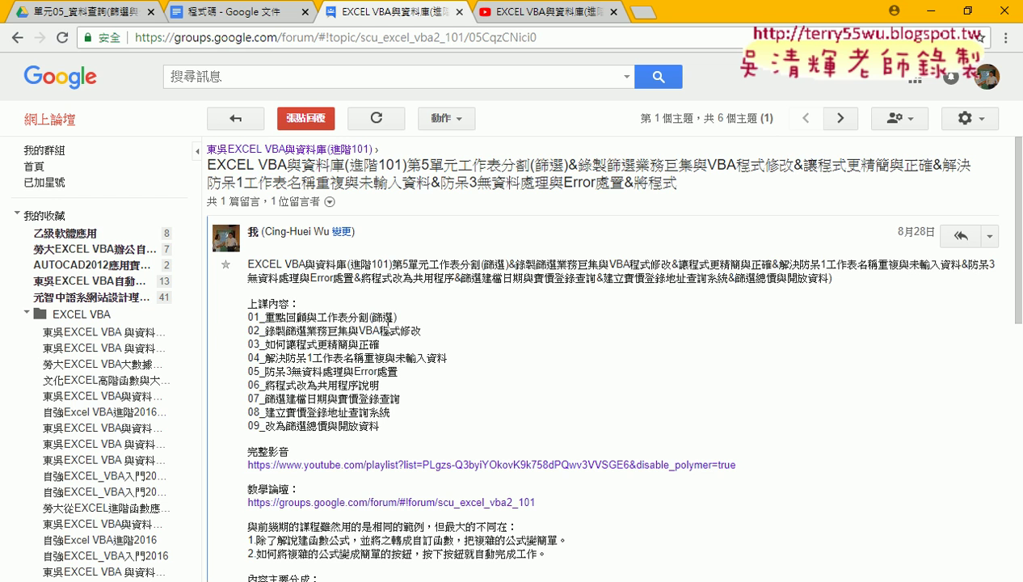
# Highlight the words 工作表分割 in line 01 of the post's lesson list.
pyautogui.moveTo(317, 317); pyautogui.dragTo(369, 316)
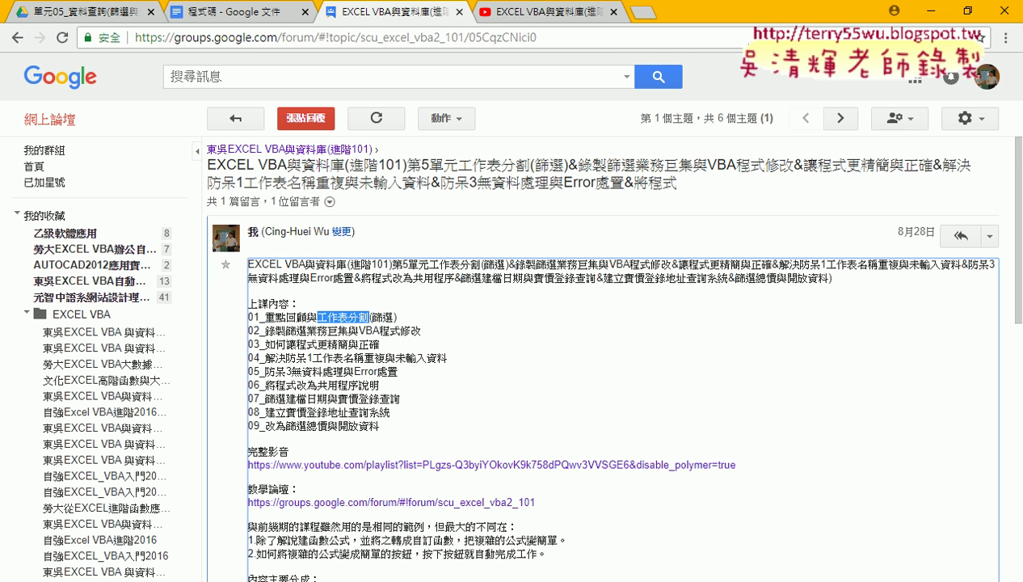
pyautogui.click(323, 517)
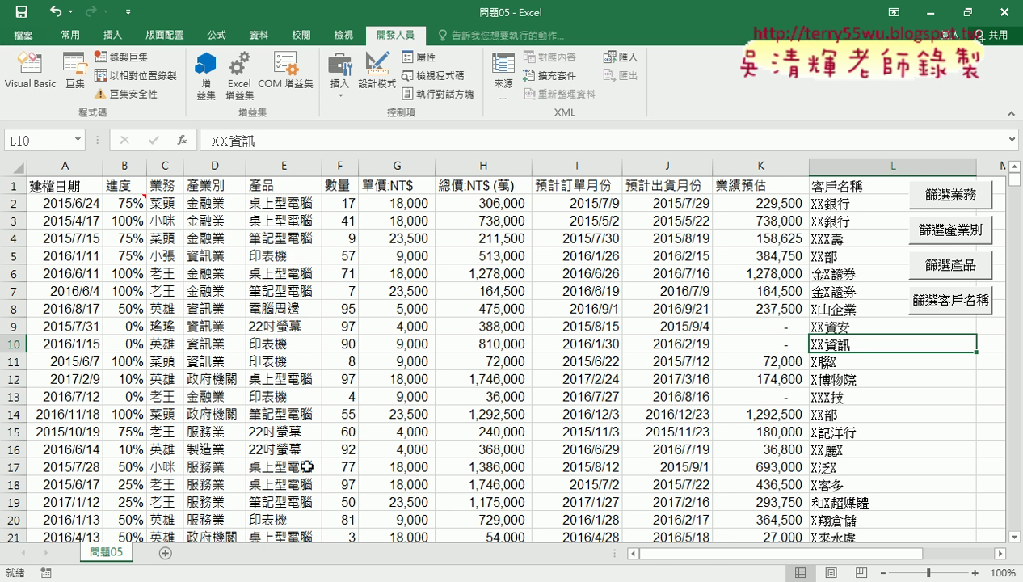
pyautogui.click(55, 168)
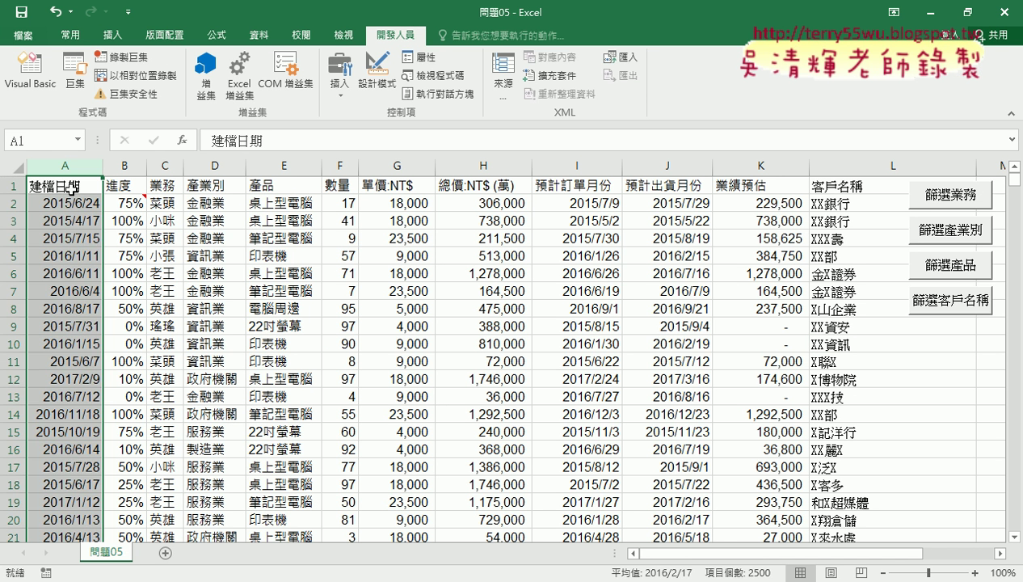
pyautogui.click(47, 185)
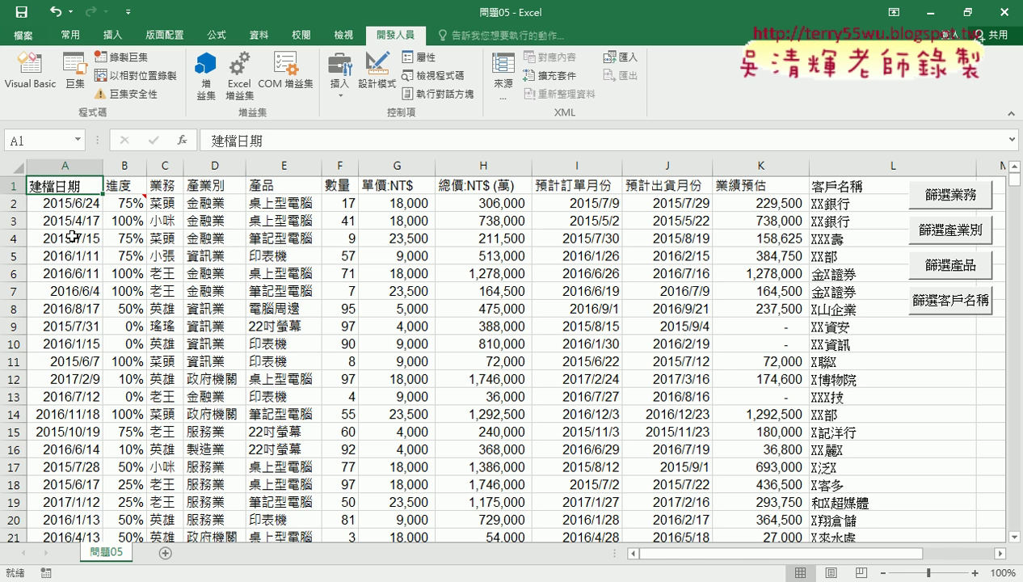
pyautogui.click(66, 165)
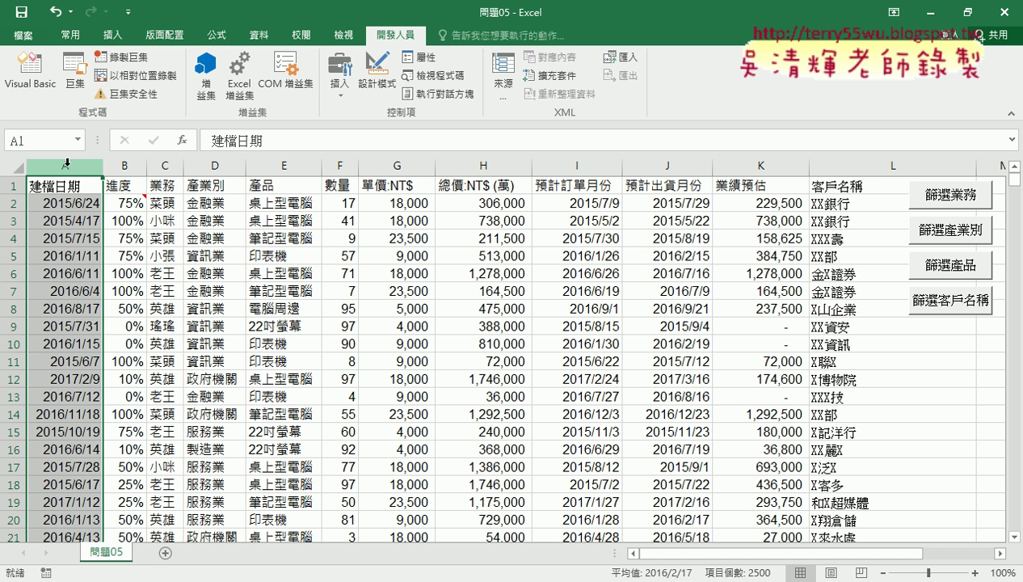
pyautogui.keyDown('ctrl'); pyautogui.click(884, 164); pyautogui.keyUp('ctrl')
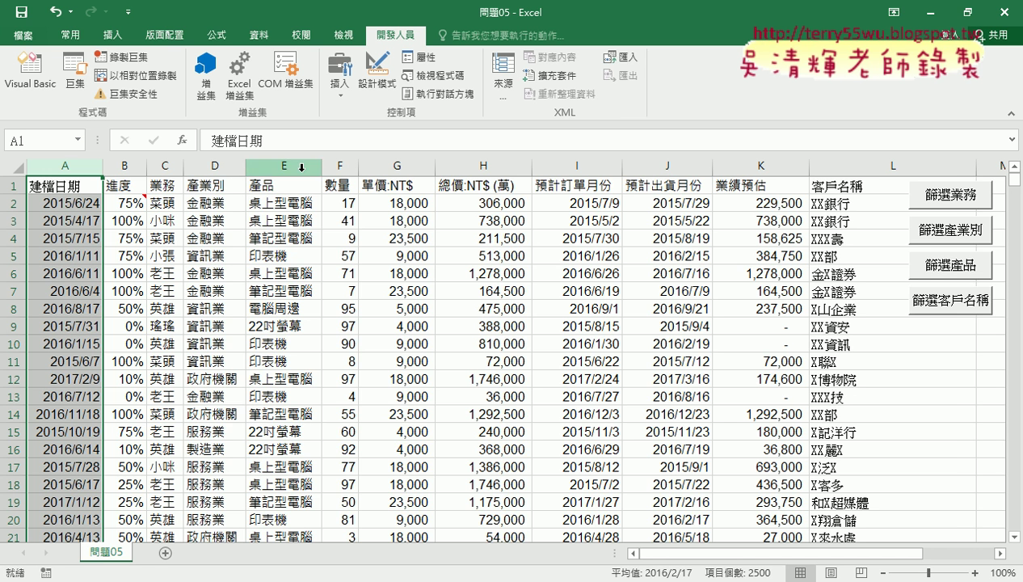
pyautogui.moveTo(81, 165); pyautogui.dragTo(859, 147)
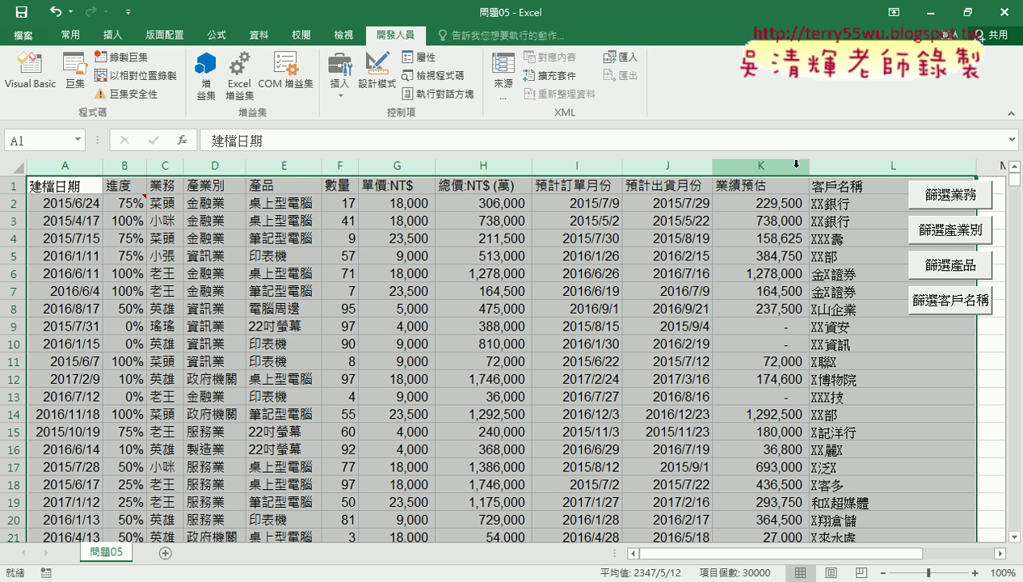
pyautogui.click(84, 192)
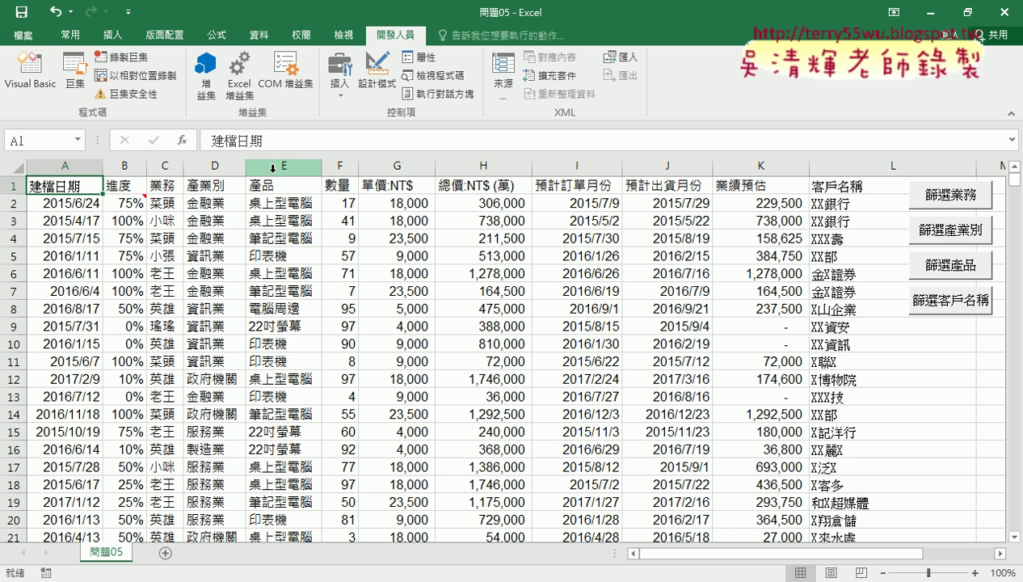
pyautogui.click(164, 168)
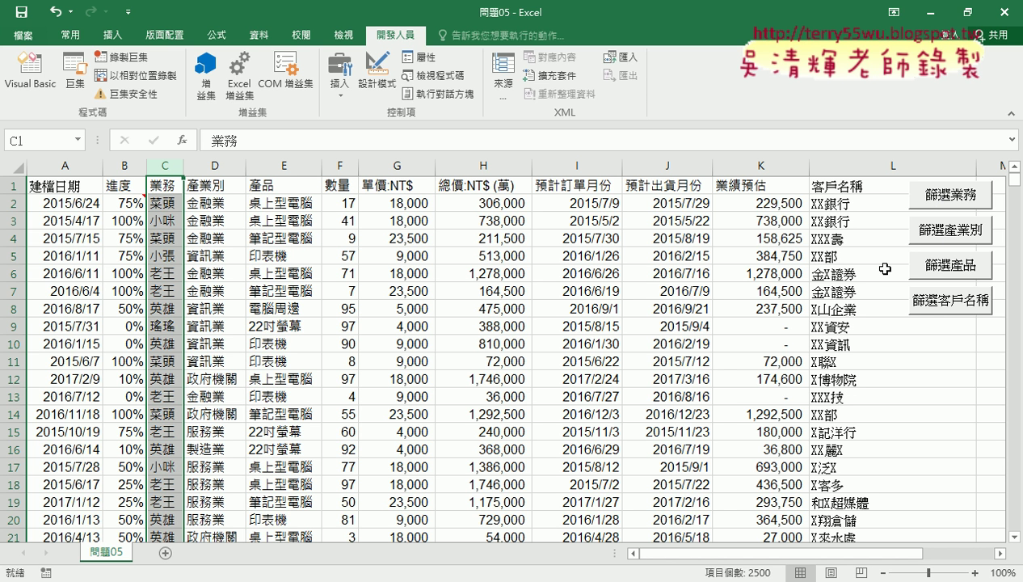
pyautogui.moveTo(974, 206)
pyautogui.mouseDown()
pyautogui.moveTo(914, 206)
pyautogui.moveTo(911, 194)
pyautogui.mouseUp()
pyautogui.moveTo(826, 219)
pyautogui.mouseDown()
pyautogui.moveTo(903, 207)
pyautogui.moveTo(917, 194)
pyautogui.mouseUp()
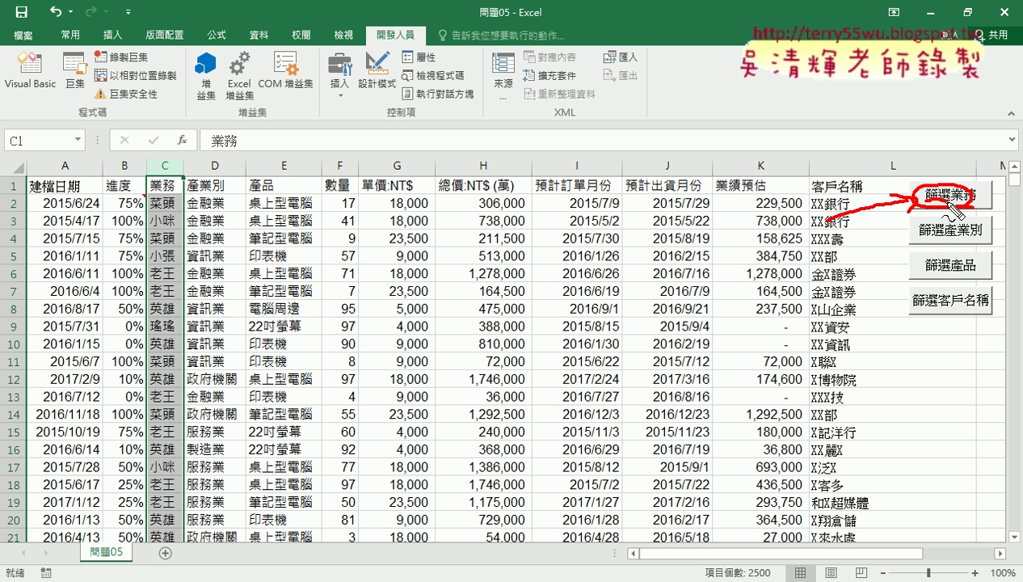
# Run the 篩選業務 macro and enter a salesperson's name from column C in its prompt.
pyautogui.click(951, 212)
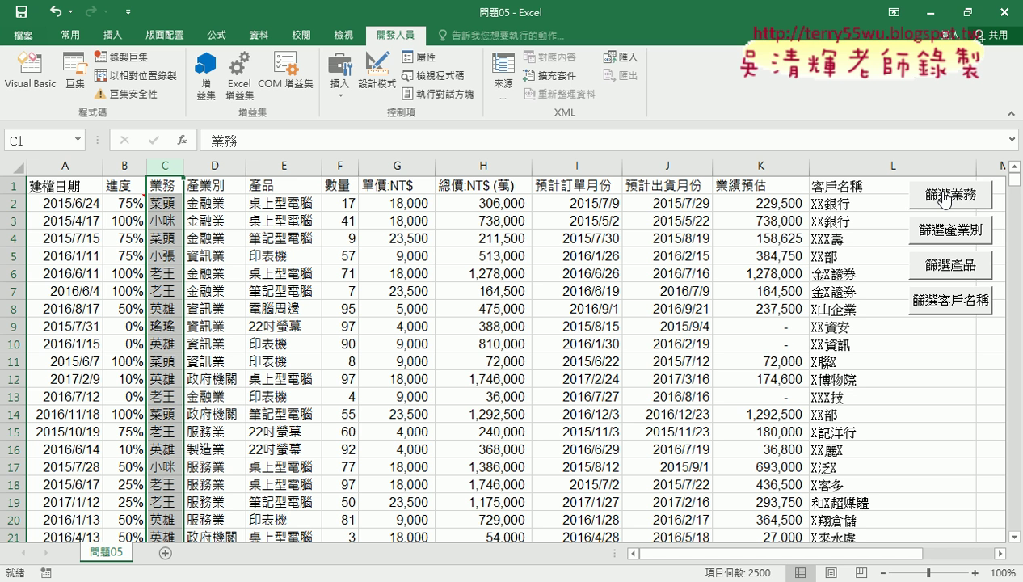
pyautogui.click(945, 199)
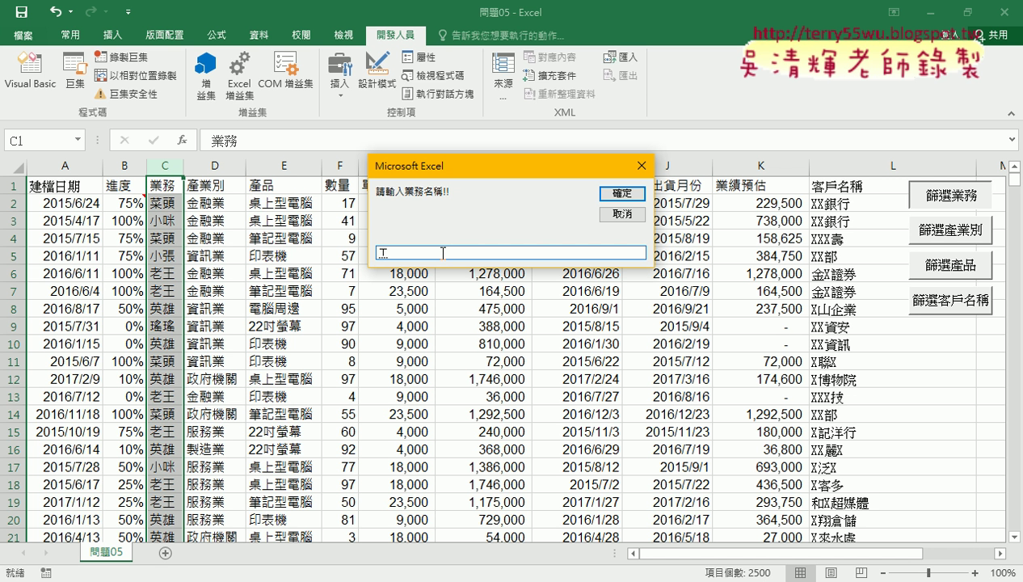
pyautogui.write('小')
pyautogui.write('咪')
pyautogui.moveTo(151, 127); pyautogui.dragTo(312, 178)
pyautogui.moveTo(379, 260); pyautogui.dragTo(401, 260)
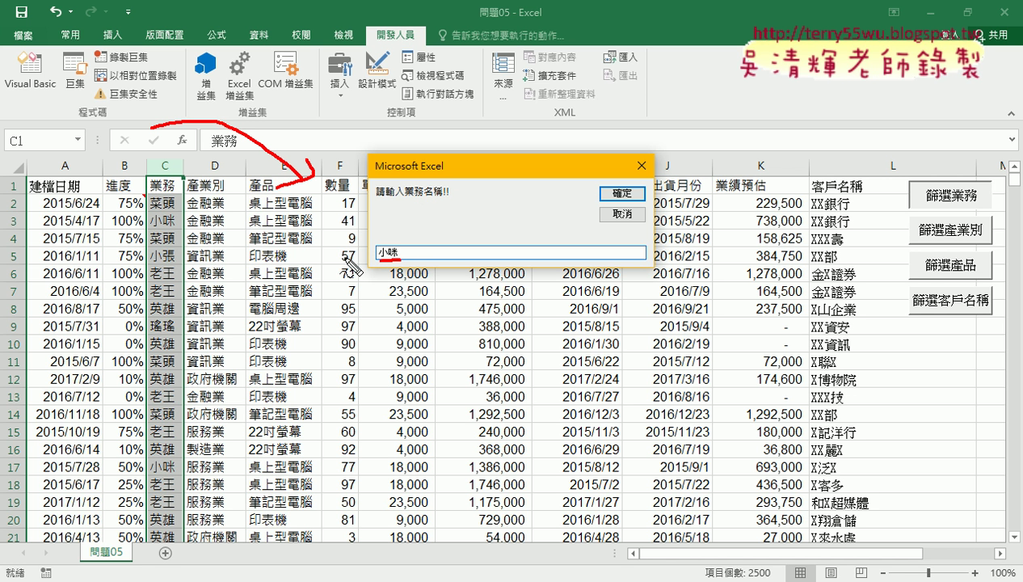
pyautogui.moveTo(379, 241)
pyautogui.mouseDown()
pyautogui.moveTo(380, 261)
pyautogui.moveTo(341, 253)
pyautogui.moveTo(384, 248)
pyautogui.mouseUp()
pyautogui.moveTo(391, 237)
pyautogui.mouseDown()
pyautogui.moveTo(389, 246)
pyautogui.moveTo(400, 245)
pyautogui.mouseUp()
pyautogui.moveTo(406, 236); pyautogui.dragTo(426, 252)
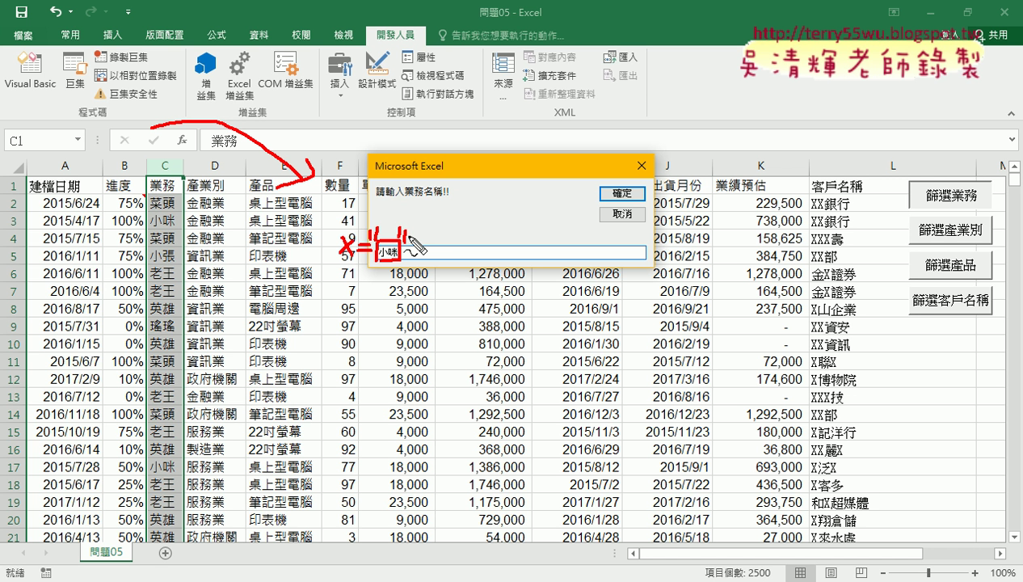
pyautogui.hotkey('ctrl', 'z')
pyautogui.moveTo(180, 534); pyautogui.dragTo(183, 537)
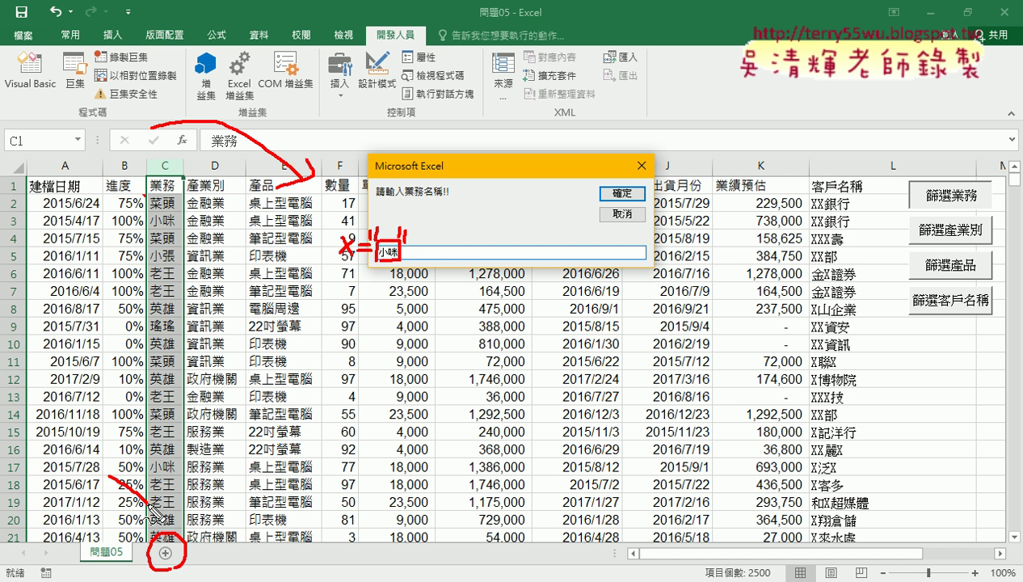
pyautogui.moveTo(109, 477)
pyautogui.mouseDown()
pyautogui.moveTo(160, 537)
pyautogui.moveTo(181, 511)
pyautogui.mouseUp()
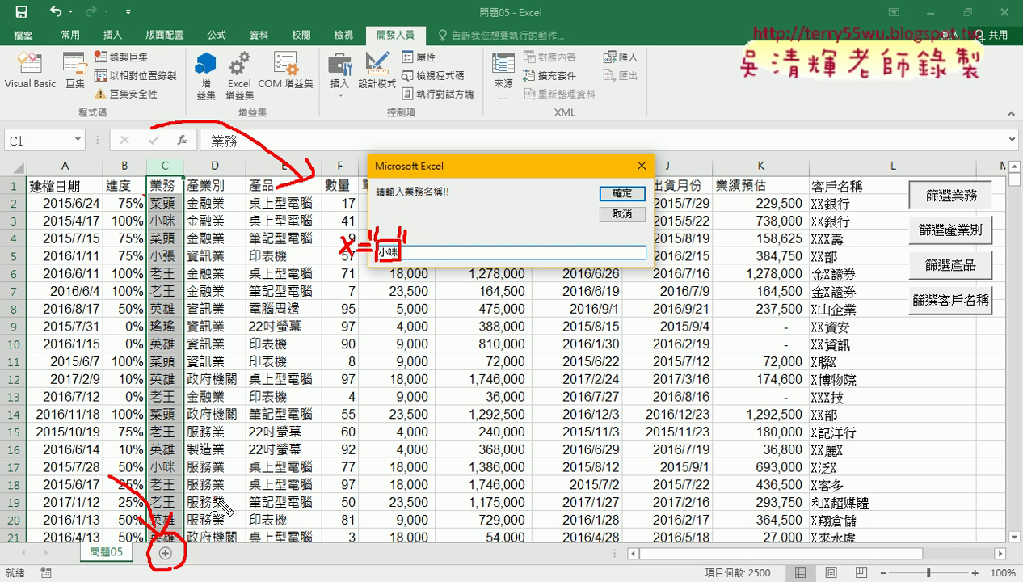
pyautogui.moveTo(204, 524)
pyautogui.mouseDown()
pyautogui.moveTo(225, 497)
pyautogui.moveTo(232, 522)
pyautogui.mouseUp()
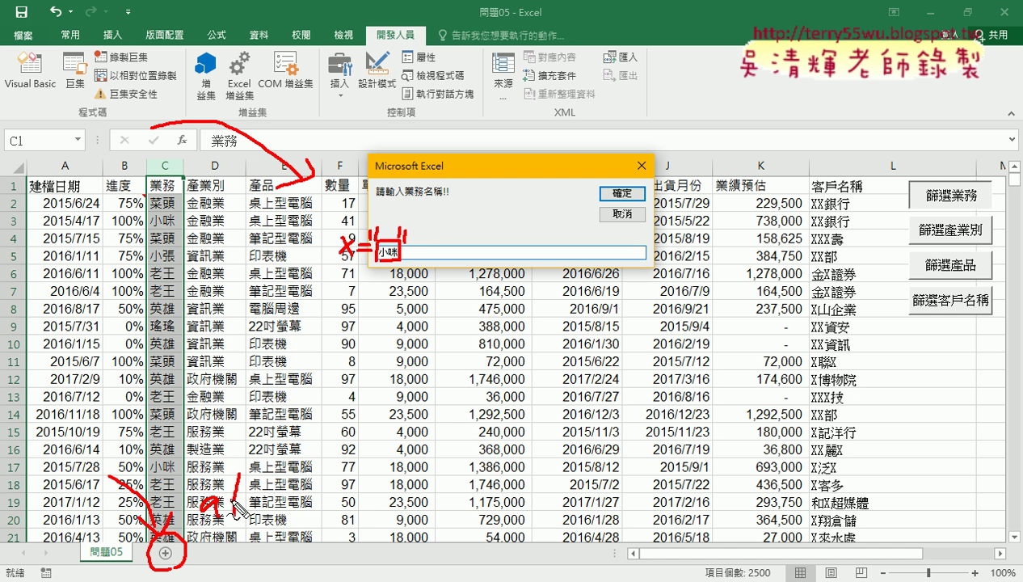
pyautogui.moveTo(246, 482); pyautogui.dragTo(248, 524)
pyautogui.click(255, 516)
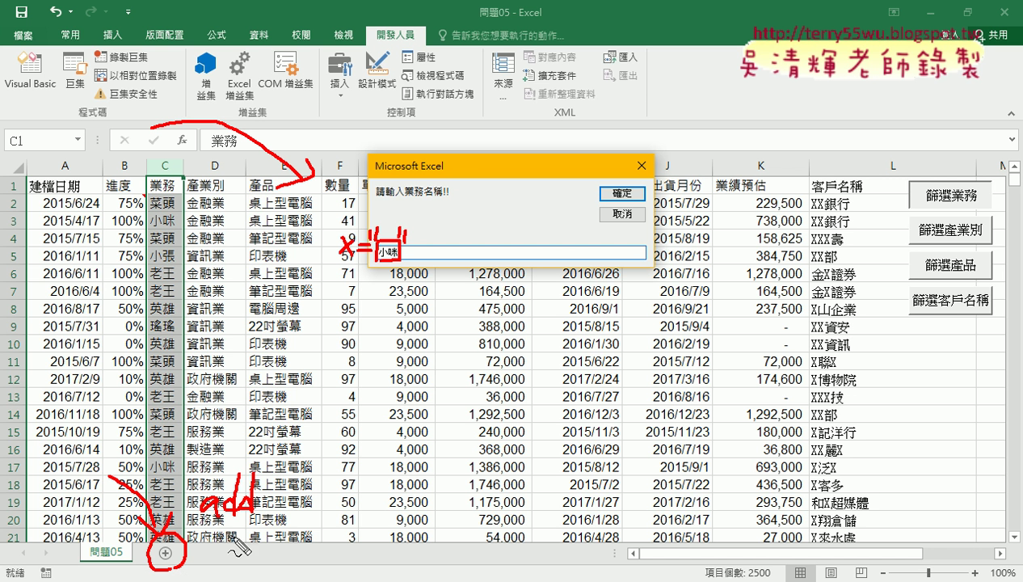
pyautogui.moveTo(283, 512); pyautogui.dragTo(327, 512)
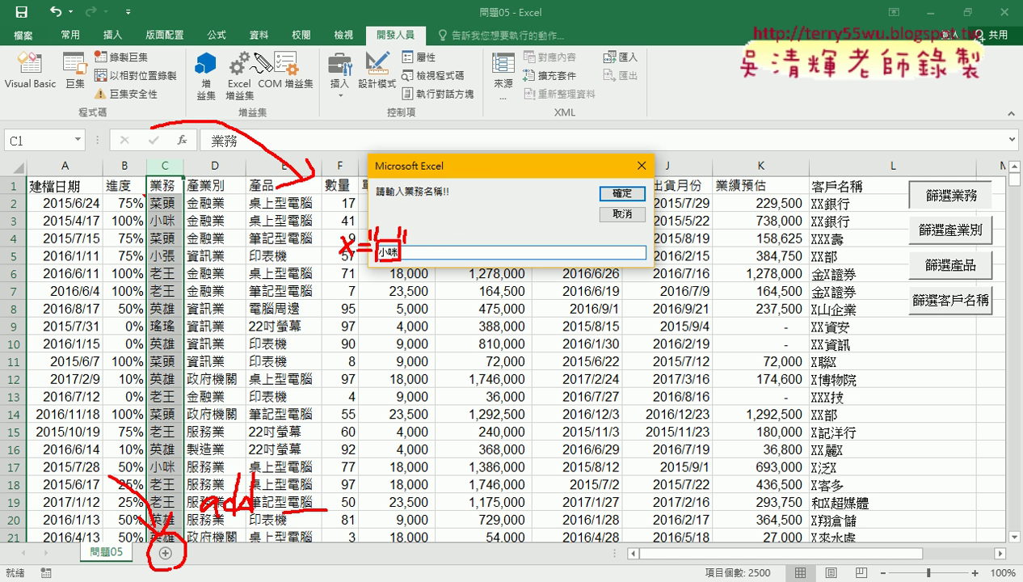
pyautogui.press('Escape')
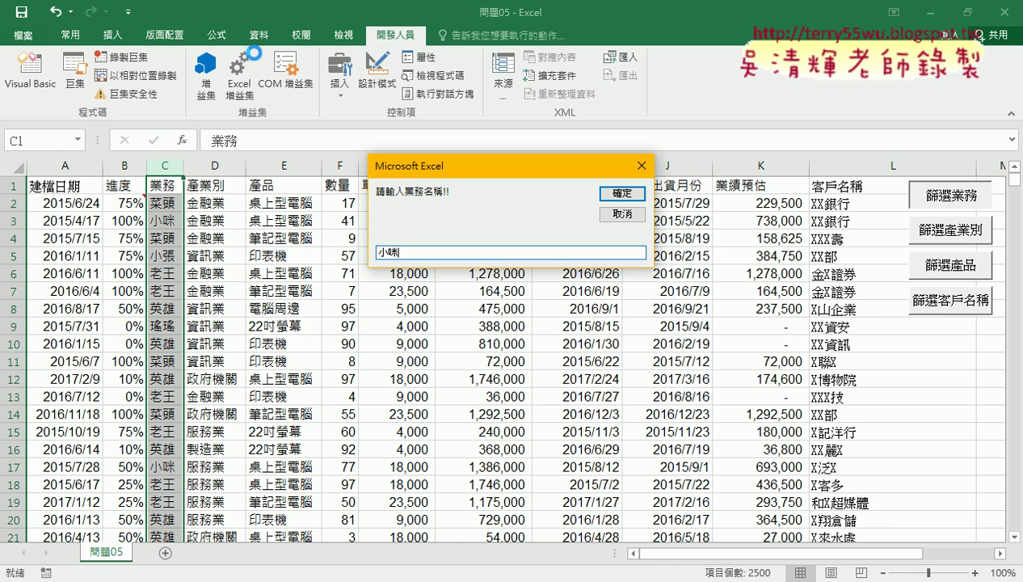
# Confirm the name to create the salesperson's filtered sheet, check it, and return to 問題05.
pyautogui.click(622, 194)
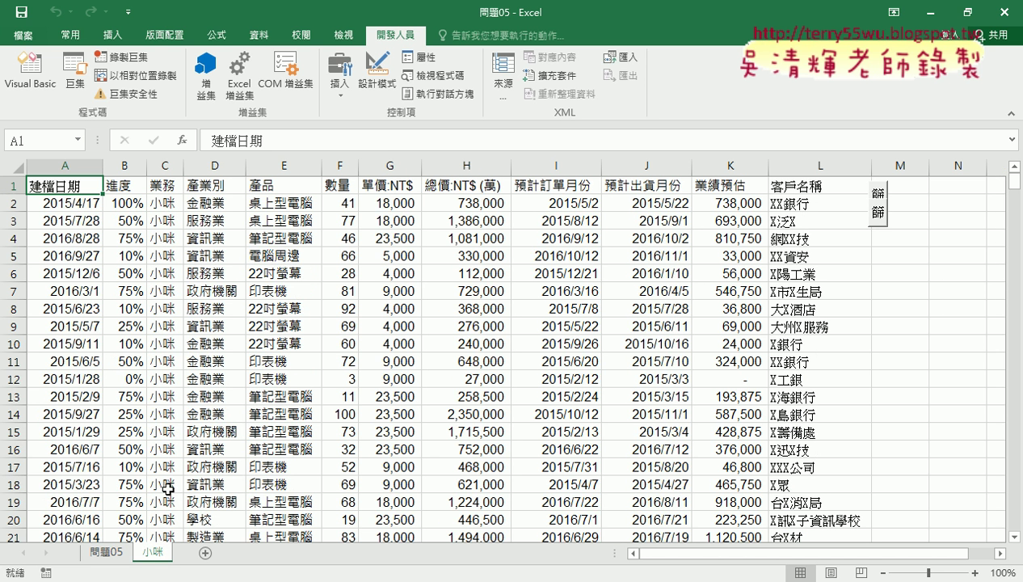
pyautogui.click(117, 552)
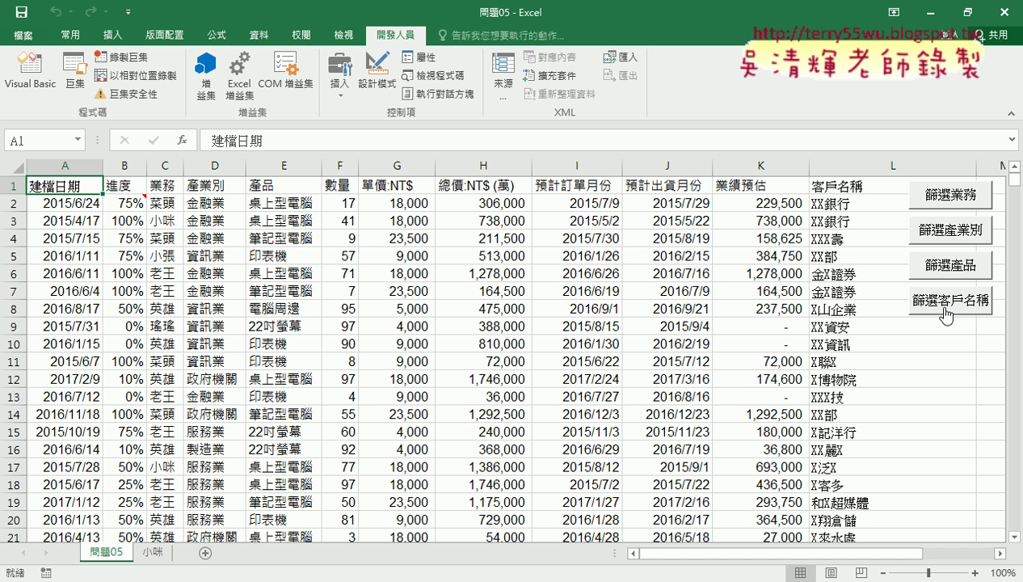
pyautogui.click(153, 552)
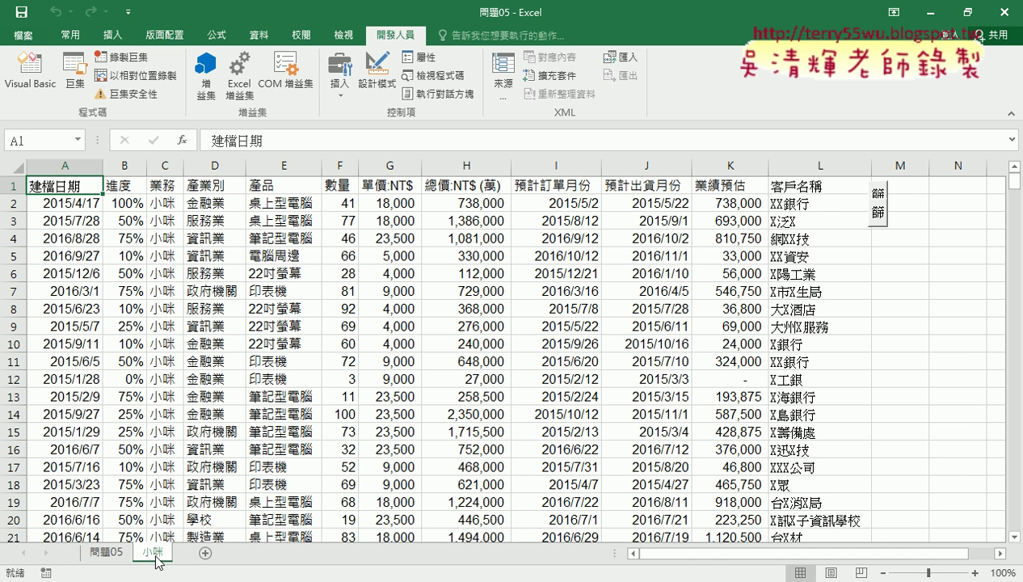
pyautogui.click(118, 554)
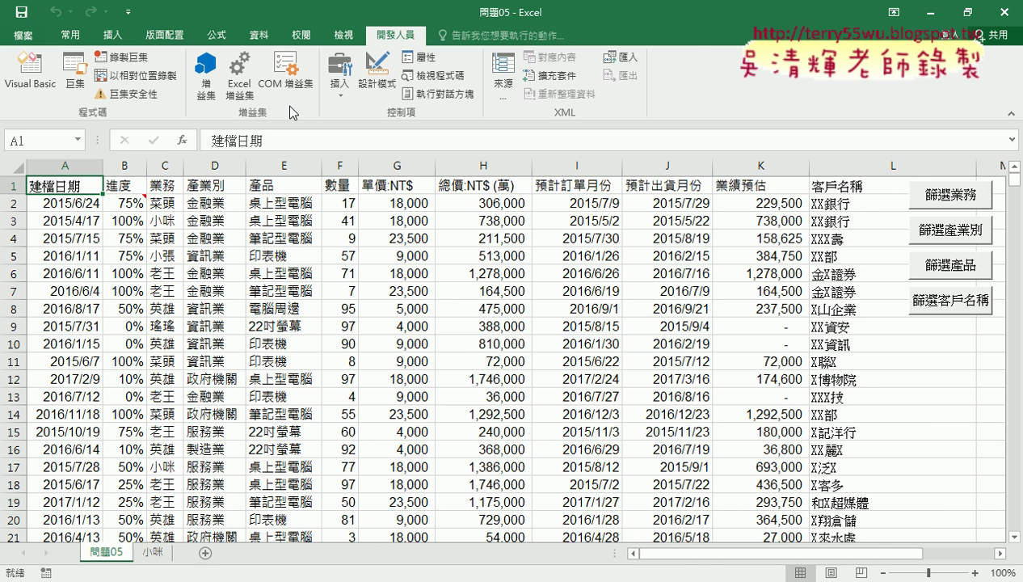
# Try the 資料 tab's 篩選 command, cancel it, and select the 業務 column C on 問題05.
pyautogui.click(259, 34)
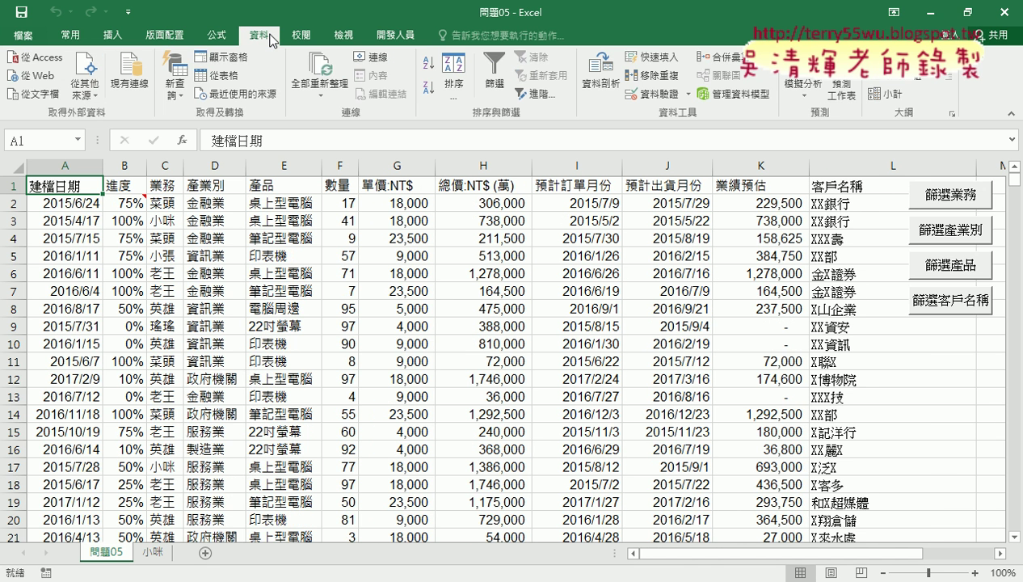
pyautogui.click(501, 82)
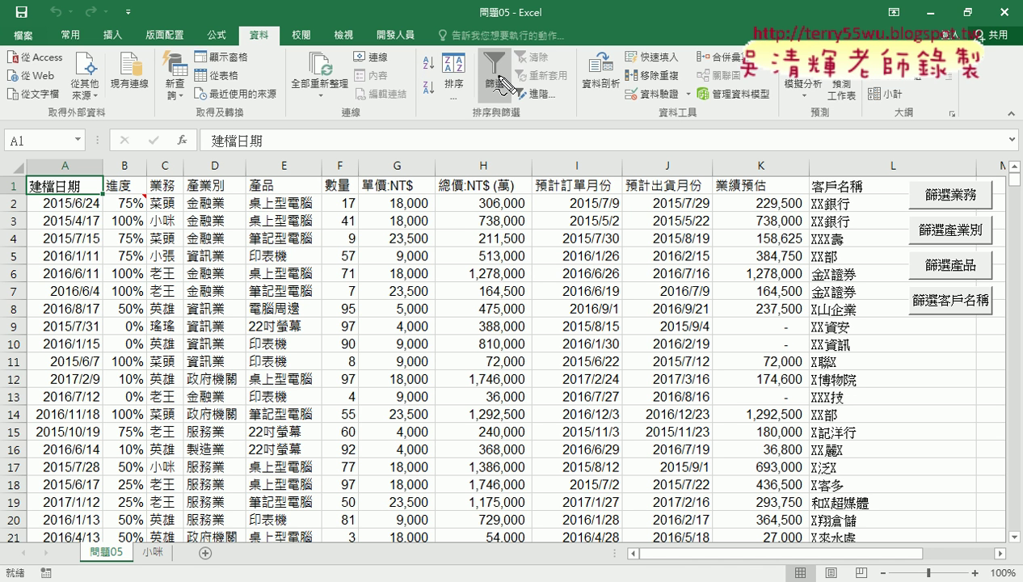
pyautogui.moveTo(493, 105); pyautogui.dragTo(521, 102)
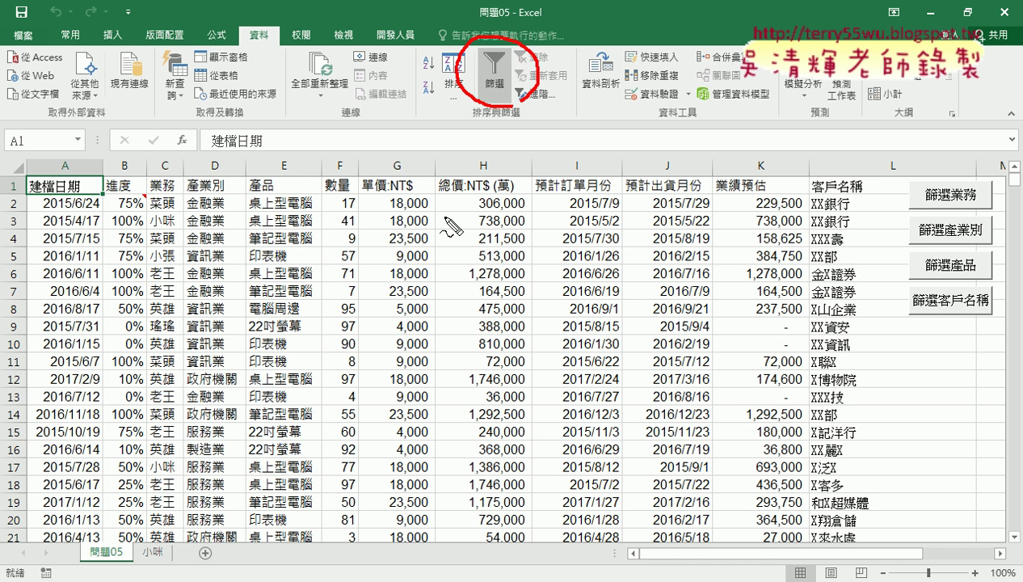
pyautogui.moveTo(444, 217); pyautogui.dragTo(476, 106)
pyautogui.moveTo(465, 121); pyautogui.dragTo(488, 120)
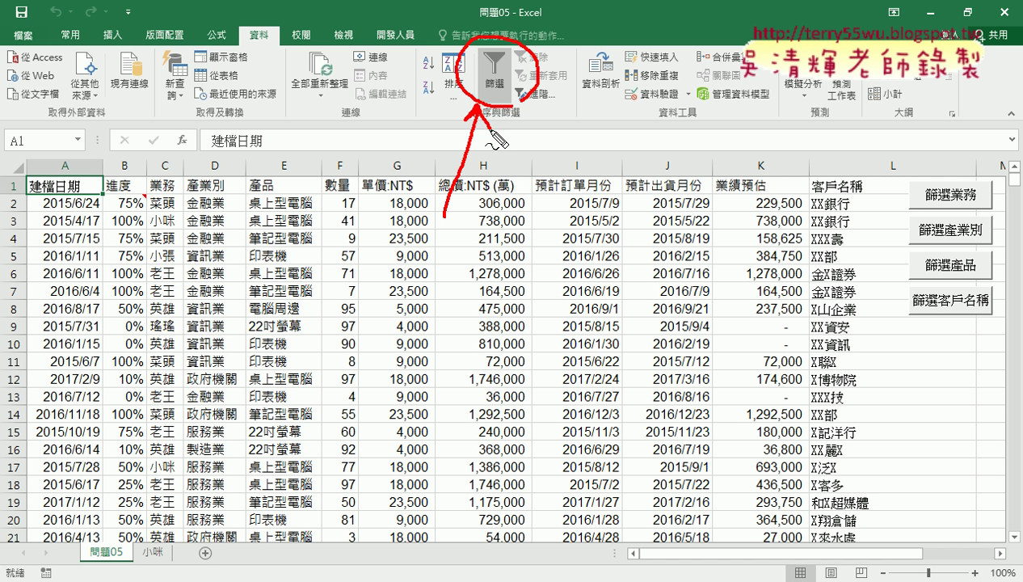
pyautogui.press('Escape')
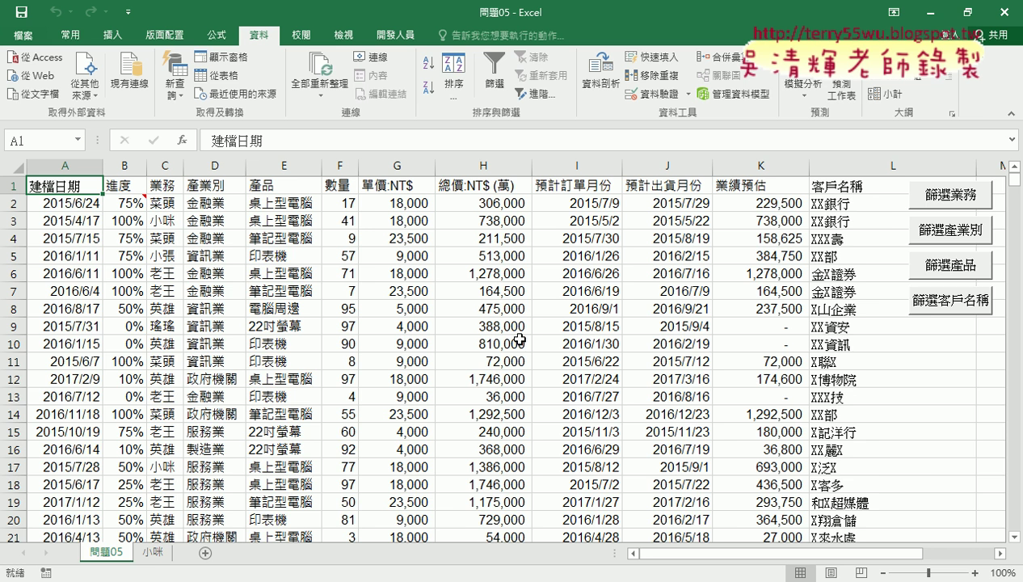
pyautogui.click(154, 552)
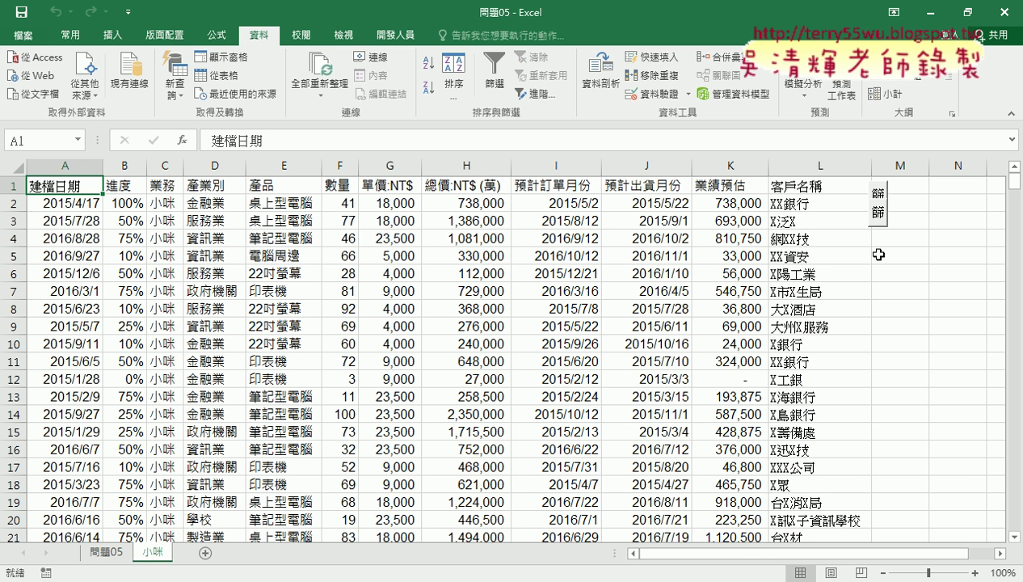
pyautogui.click(103, 557)
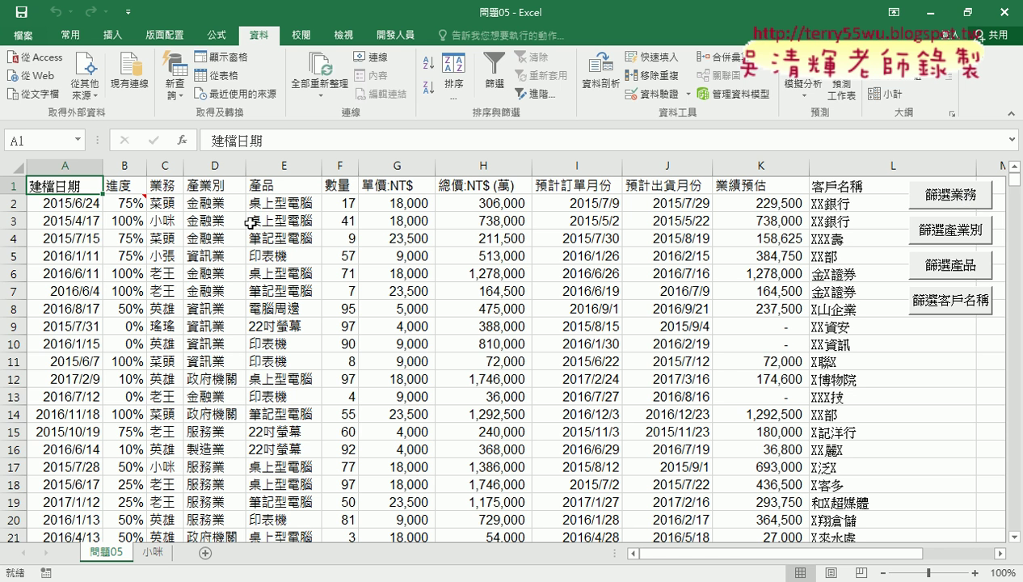
pyautogui.click(166, 166)
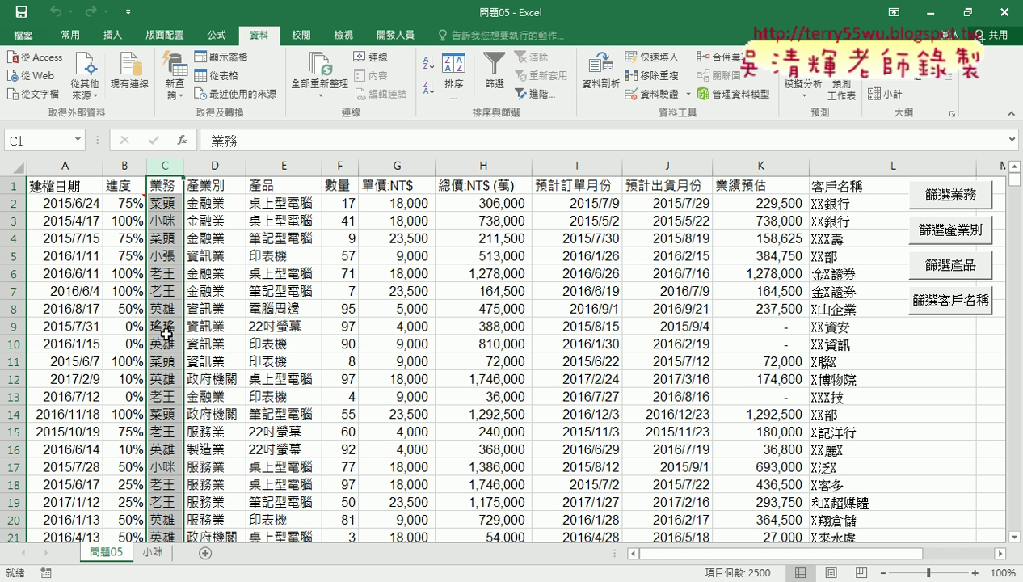
# Insert a new blank worksheet and name it 清單.
pyautogui.click(207, 554)
pyautogui.doubleClick(154, 552)
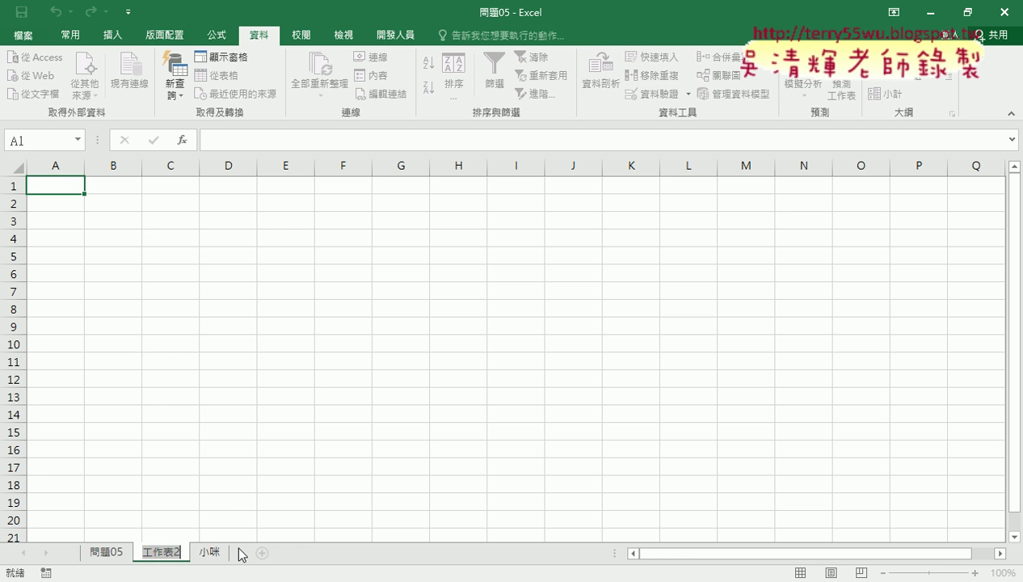
pyautogui.write('清')
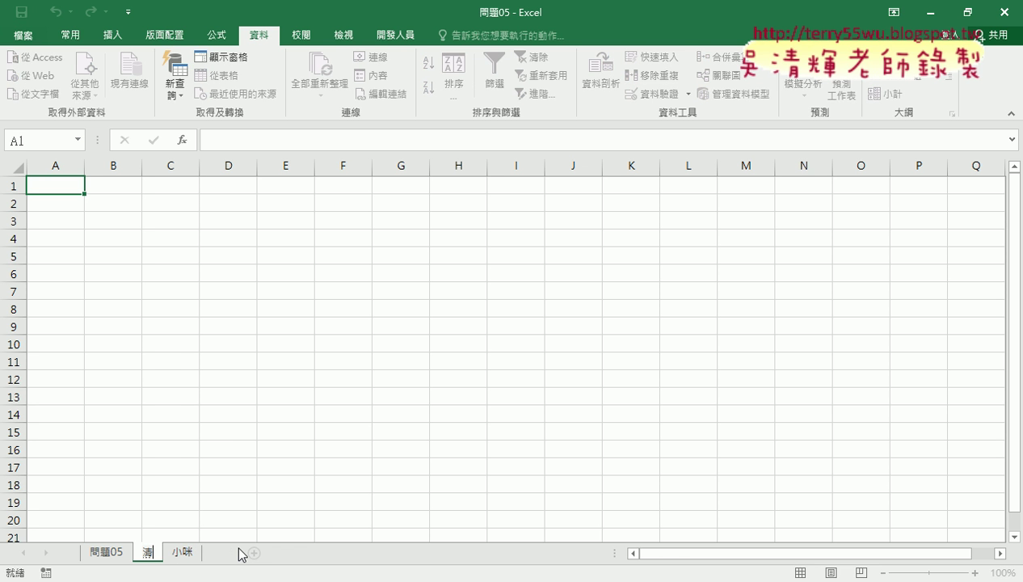
pyautogui.write('單')
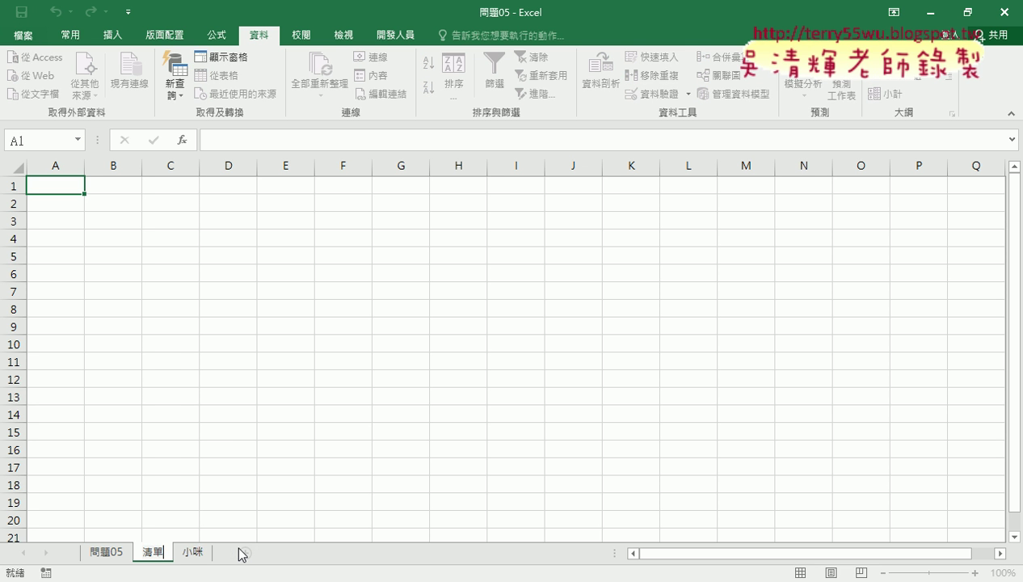
# Copy columns C–E (業務, 產業別, 產品) from 問題05 and paste them at A1 of 清單.
pyautogui.click(228, 501)
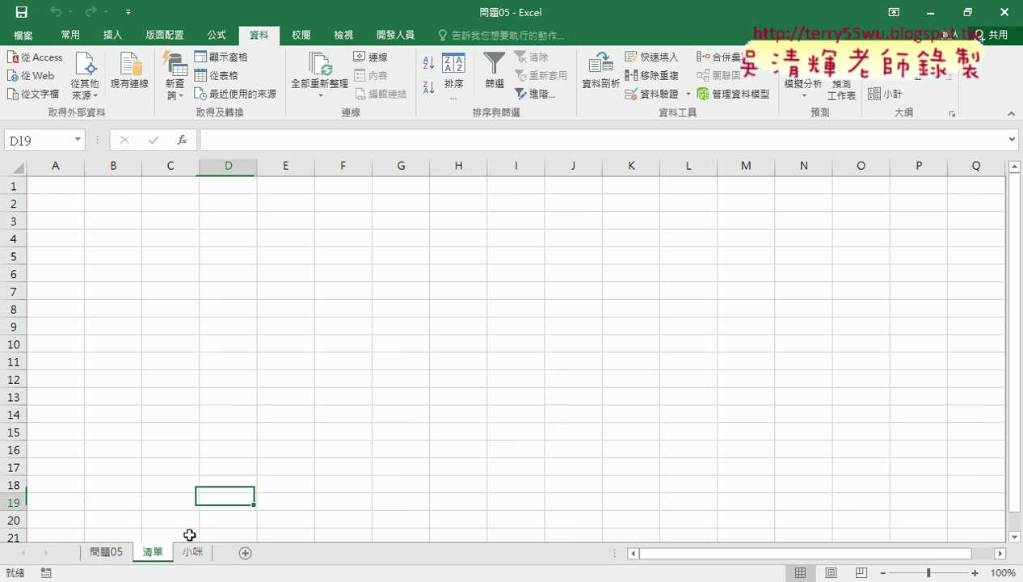
pyautogui.click(114, 553)
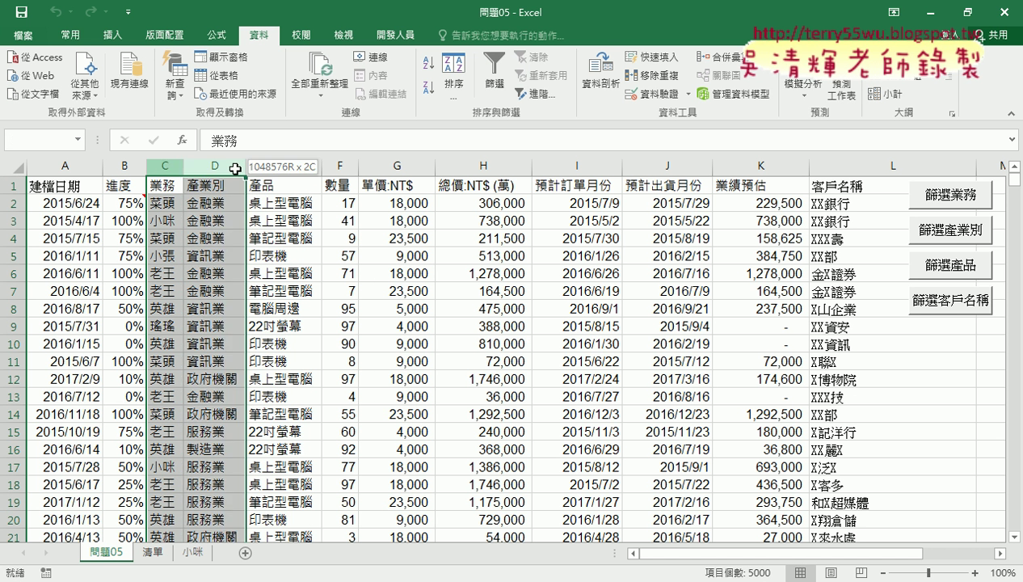
pyautogui.moveTo(165, 166); pyautogui.dragTo(283, 166)
pyautogui.rightClick(285, 229)
pyautogui.click(310, 255)
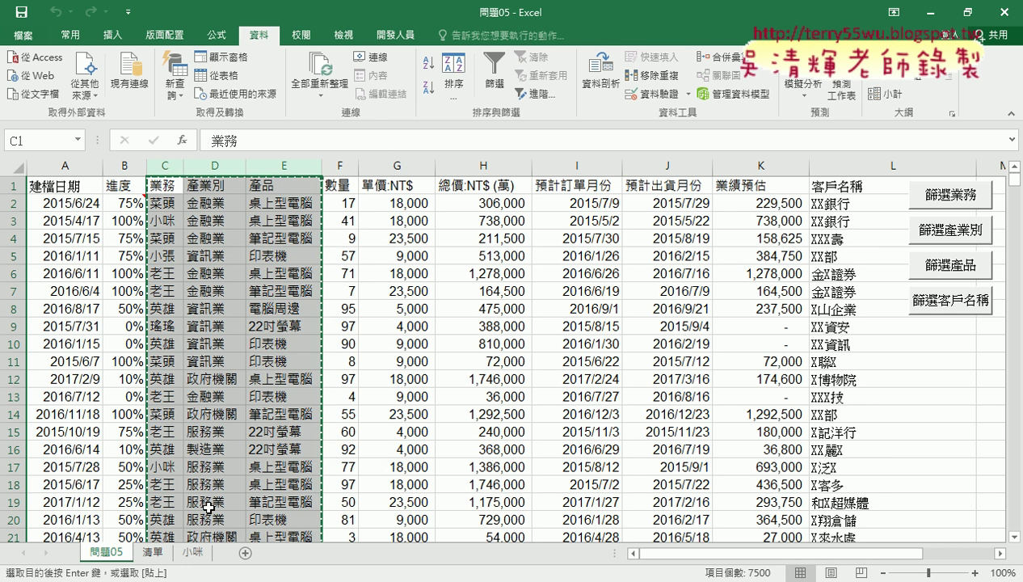
pyautogui.click(152, 552)
pyautogui.click(58, 185)
pyautogui.rightClick(58, 185)
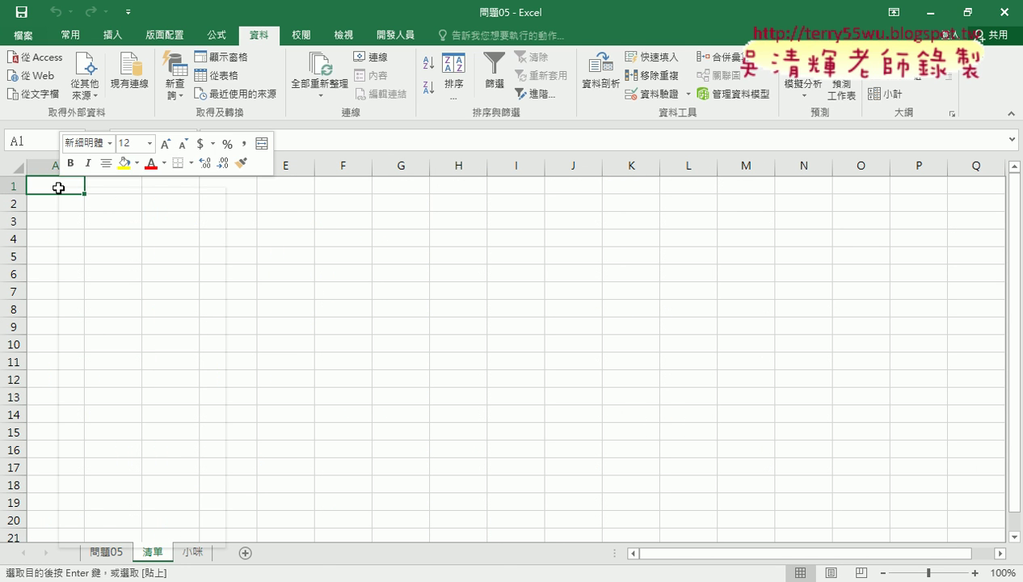
pyautogui.click(97, 258)
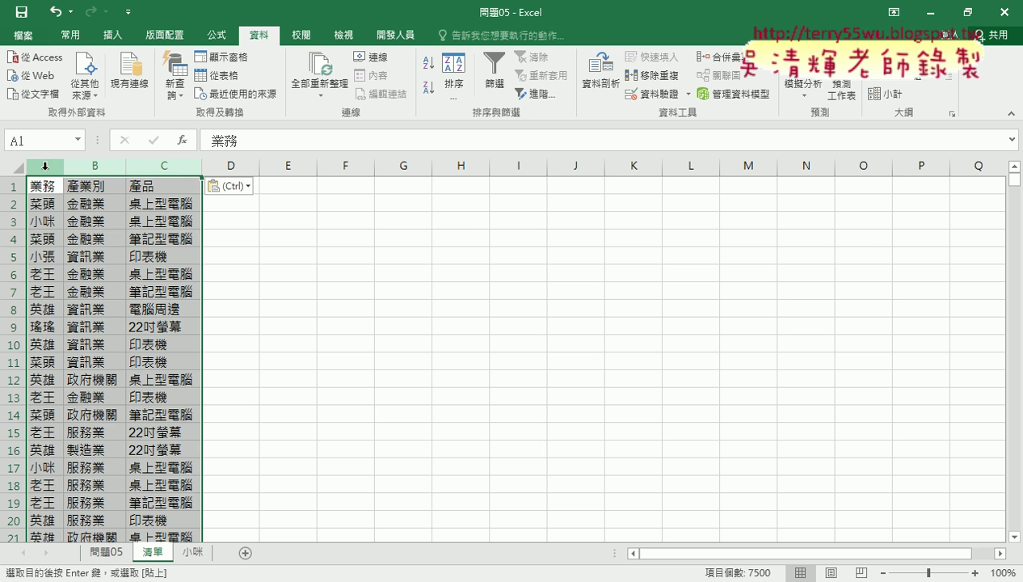
pyautogui.click(44, 166)
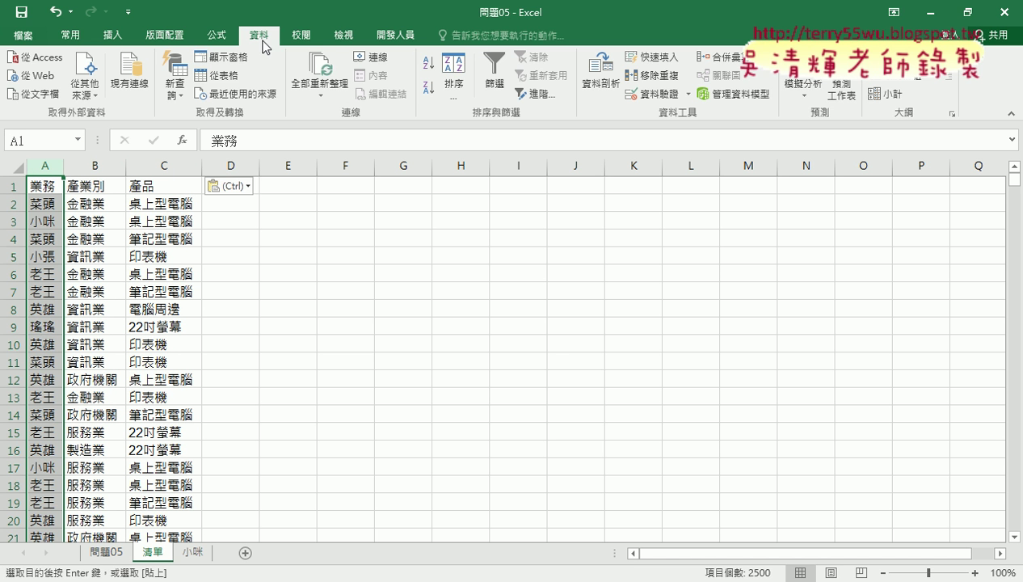
# Remove duplicates from column A only, treating the 業務 row as a header.
pyautogui.click(652, 76)
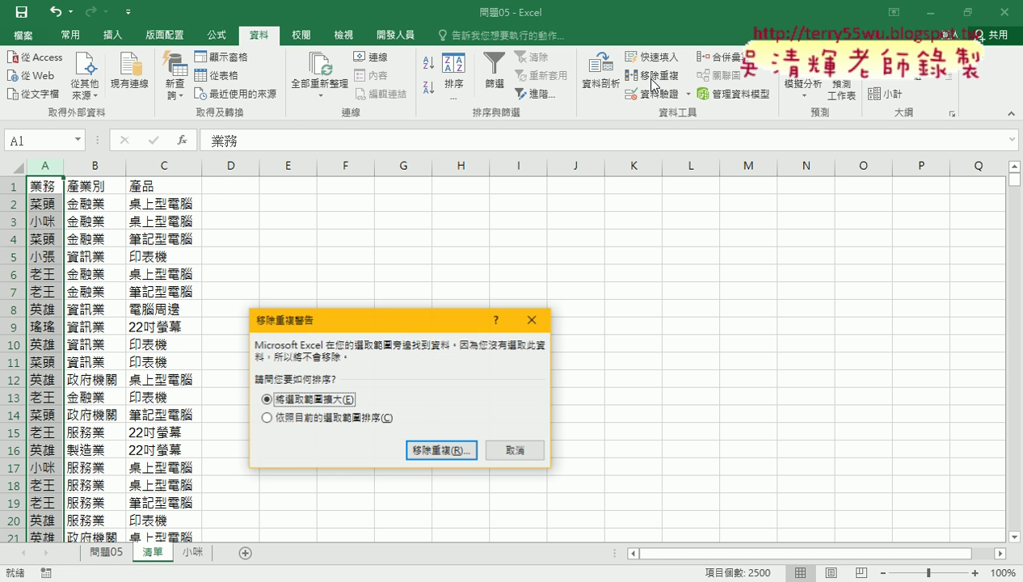
pyautogui.click(303, 417)
pyautogui.click(440, 450)
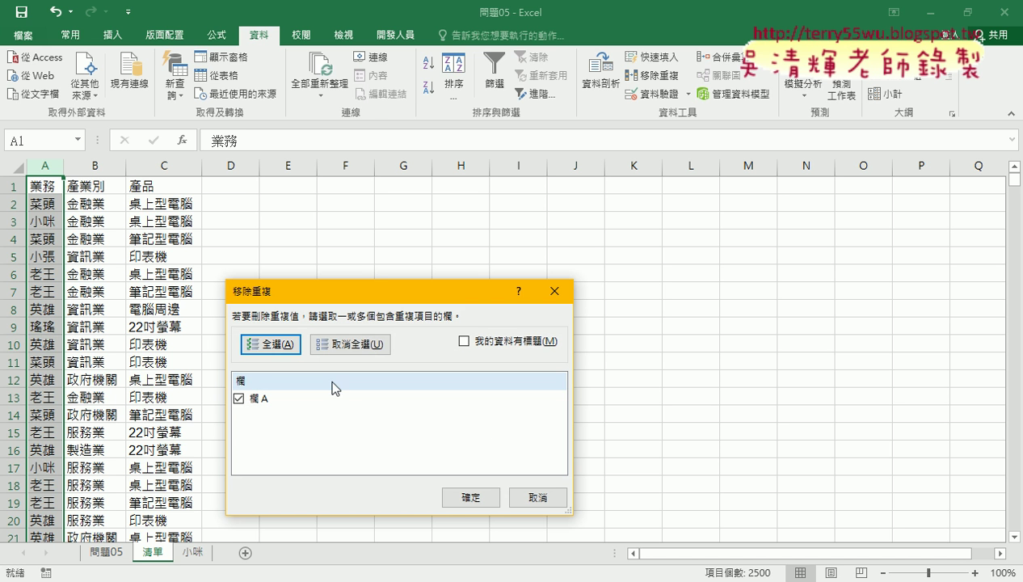
pyautogui.click(495, 340)
pyautogui.click(465, 496)
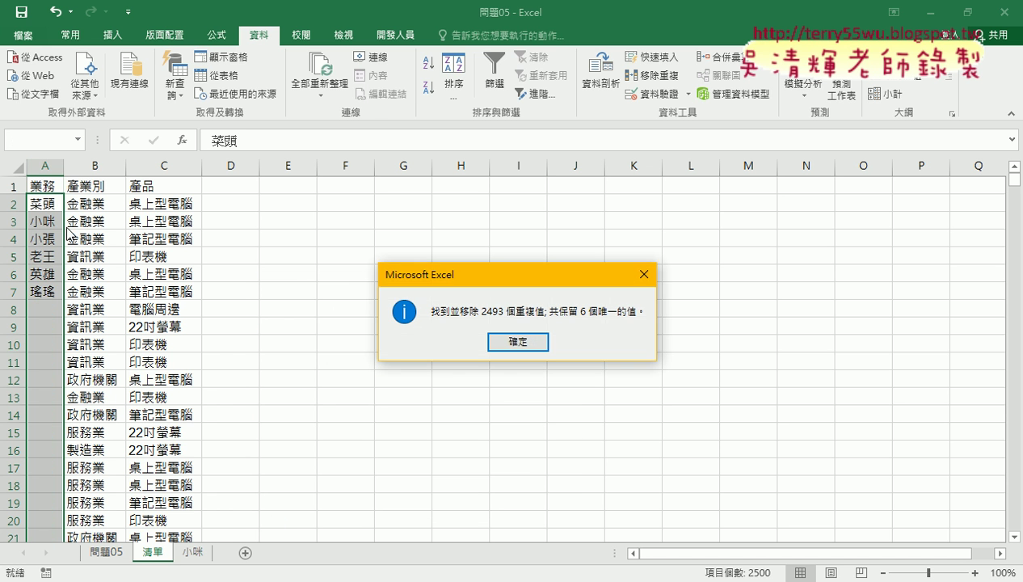
pyautogui.click(518, 341)
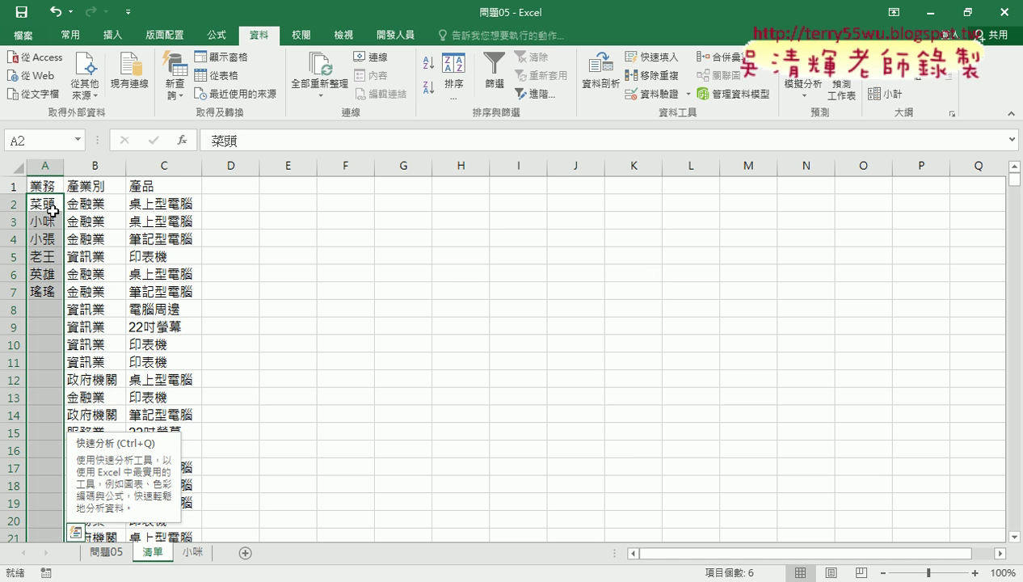
pyautogui.click(95, 165)
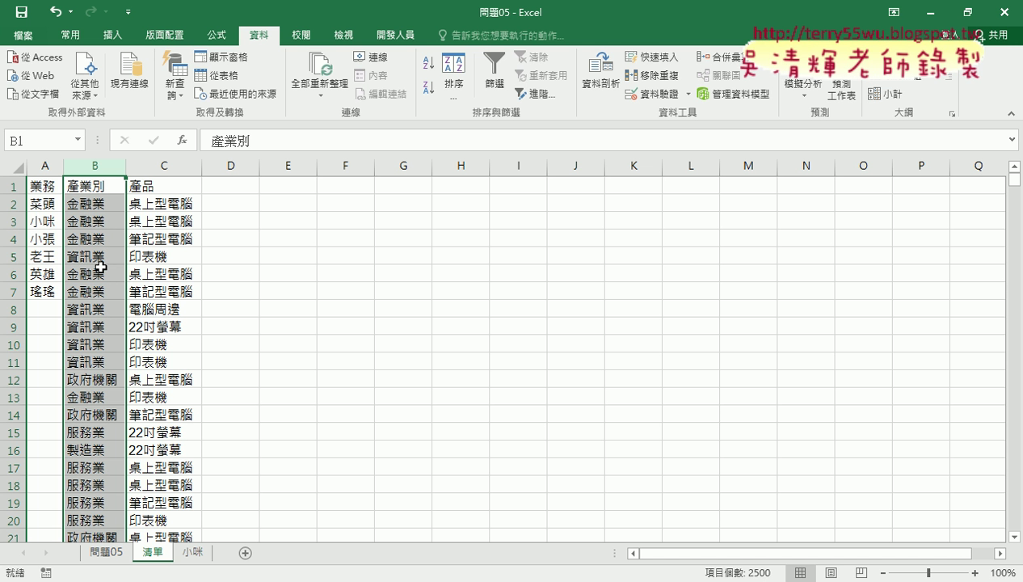
# Remove duplicate industries from column B only, with the first row as a header.
pyautogui.click(658, 77)
pyautogui.click(343, 419)
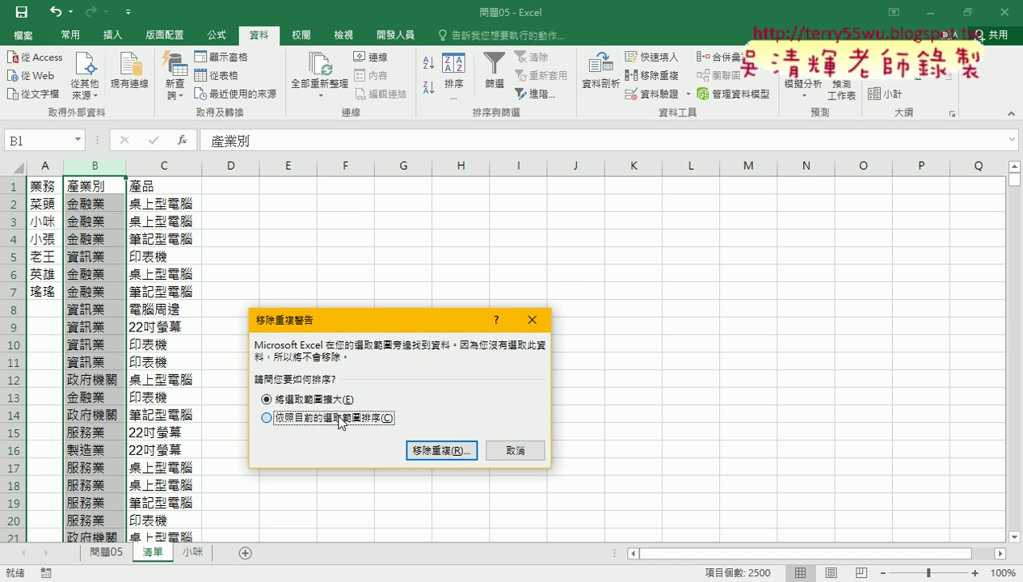
pyautogui.click(442, 450)
pyautogui.click(462, 342)
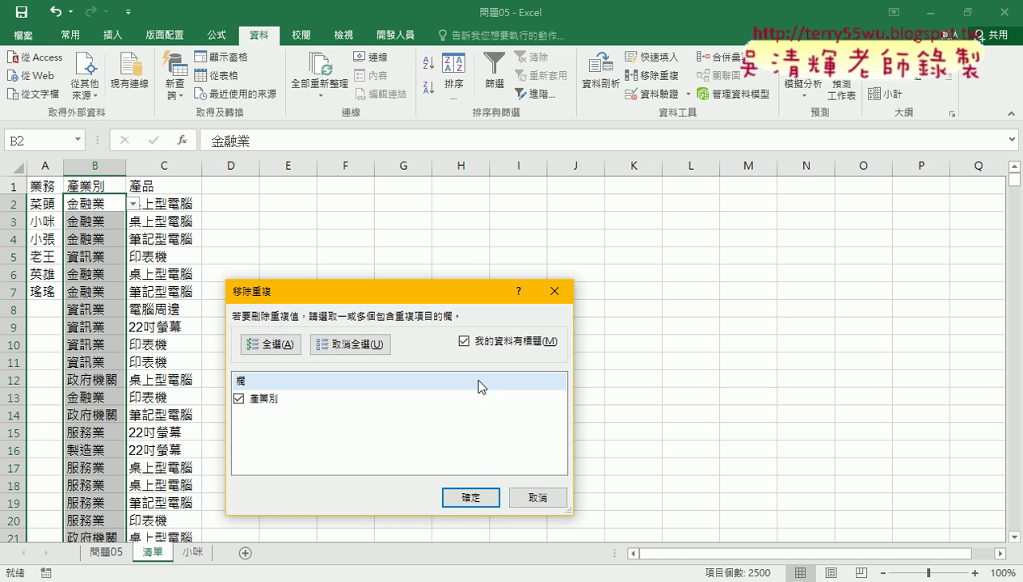
pyautogui.click(474, 496)
pyautogui.click(483, 335)
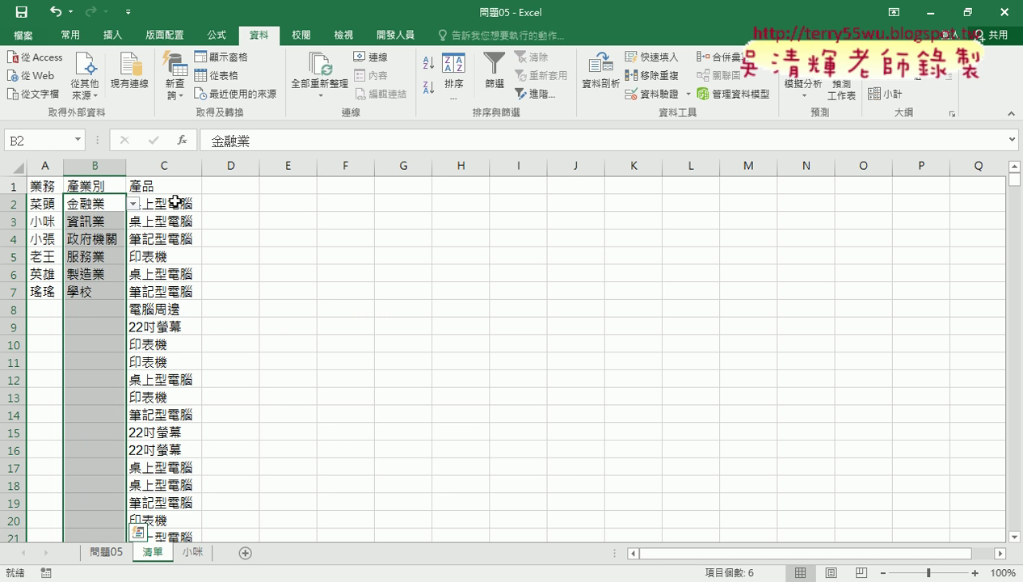
pyautogui.click(163, 166)
# Remove duplicate products from column C the same way, first row as header.
pyautogui.click(650, 75)
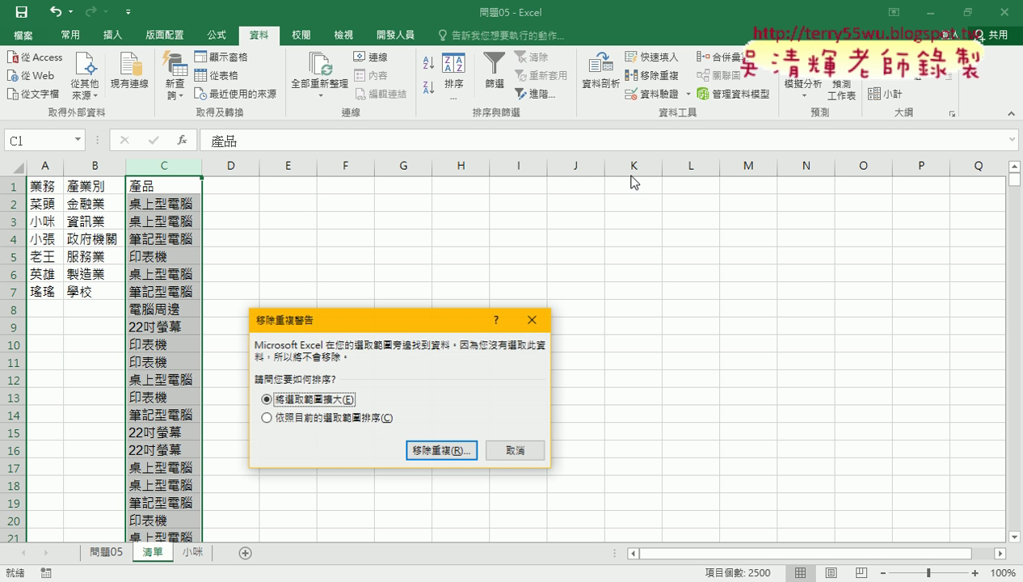
pyautogui.click(267, 418)
pyautogui.click(444, 450)
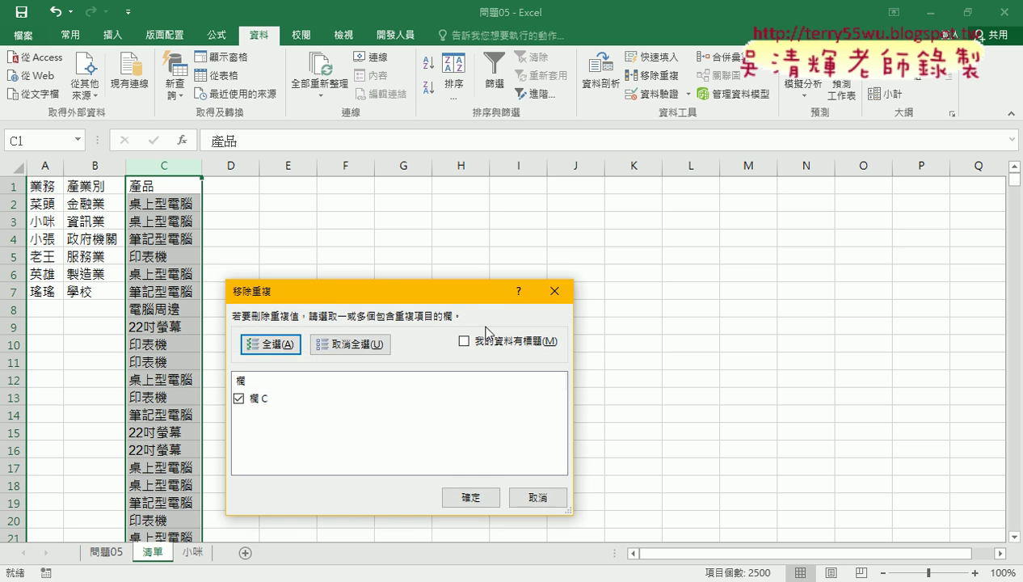
pyautogui.click(467, 340)
pyautogui.click(476, 490)
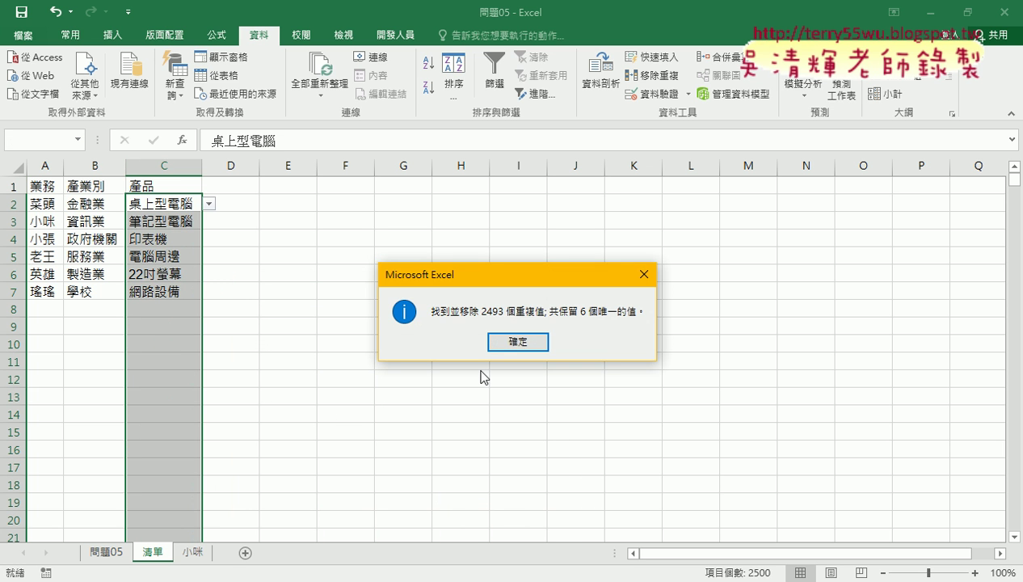
pyautogui.press('Return')
pyautogui.click(46, 165)
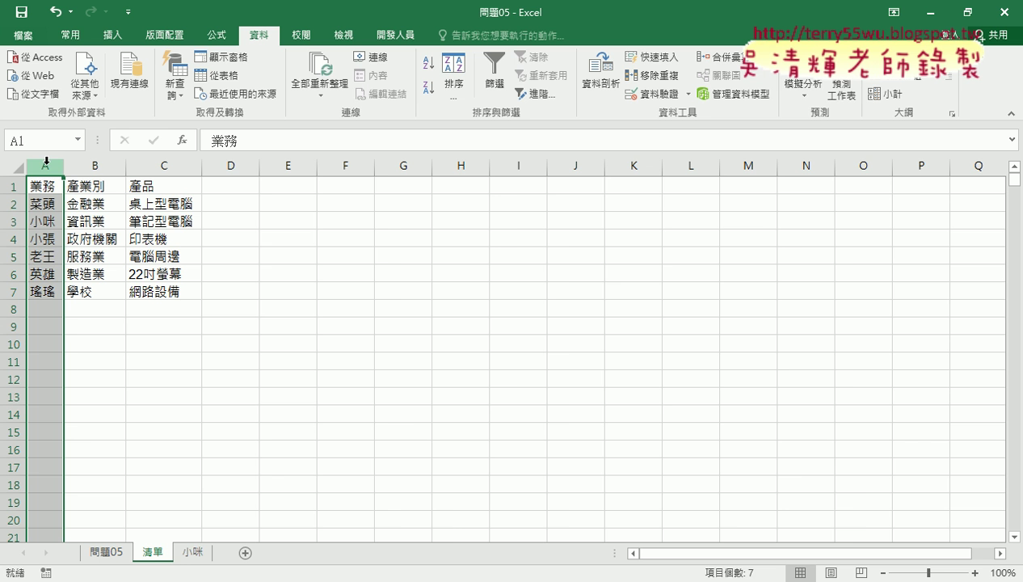
# Permanently delete the salesperson's filtered sheet, then return to the 清單 sheet.
pyautogui.click(108, 556)
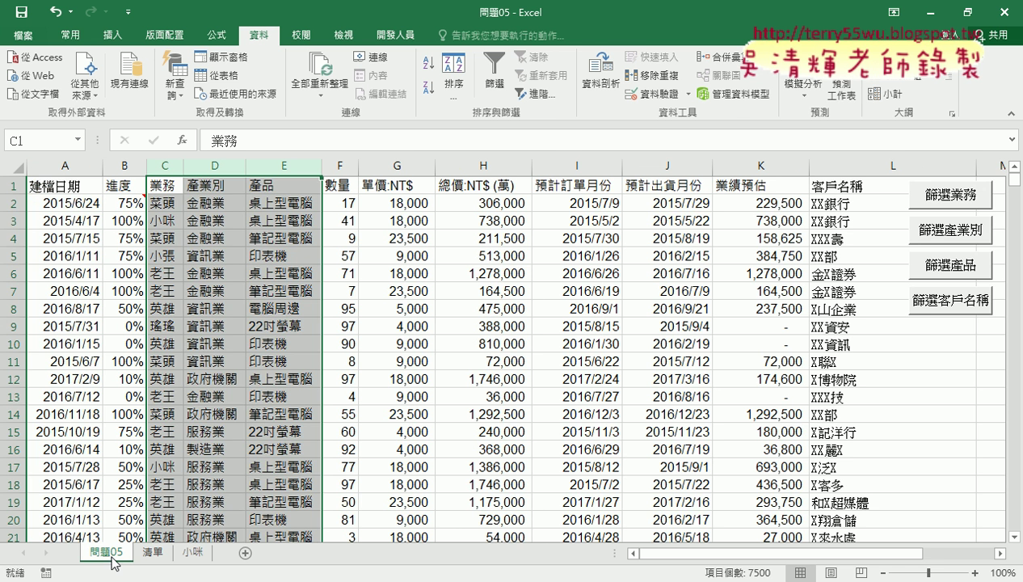
pyautogui.click(194, 553)
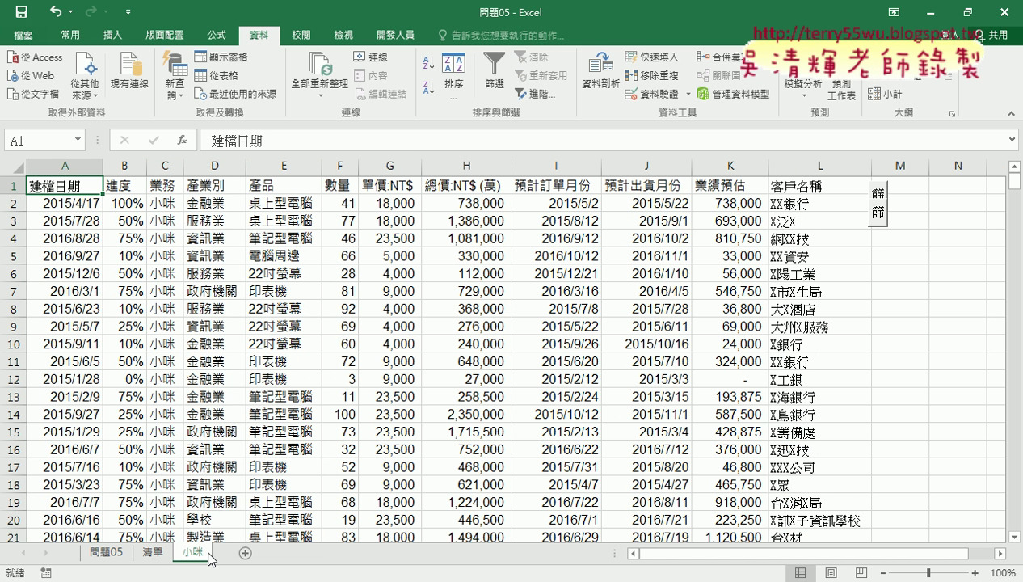
pyautogui.rightClick(209, 556)
pyautogui.click(268, 389)
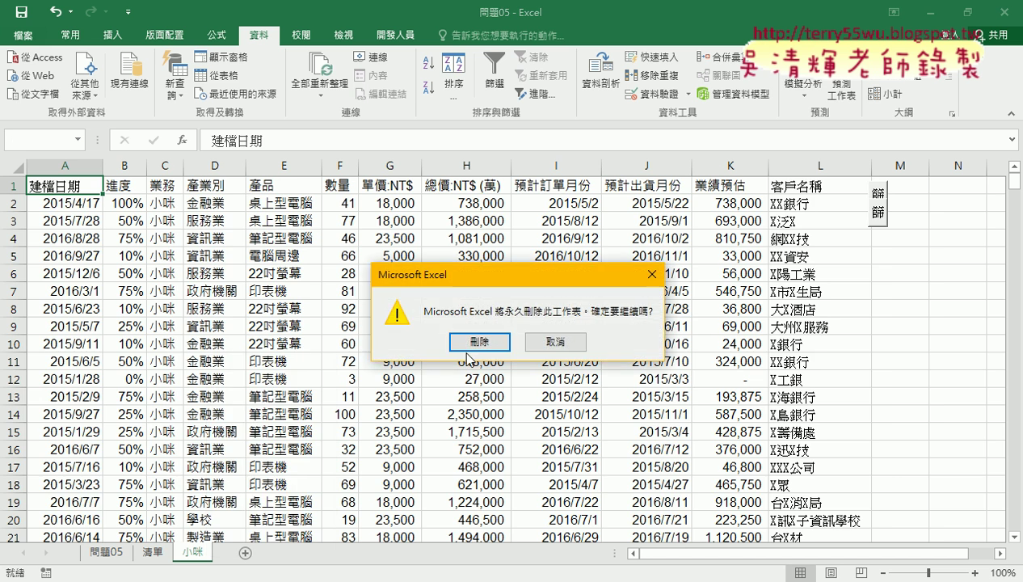
pyautogui.click(468, 355)
pyautogui.click(113, 552)
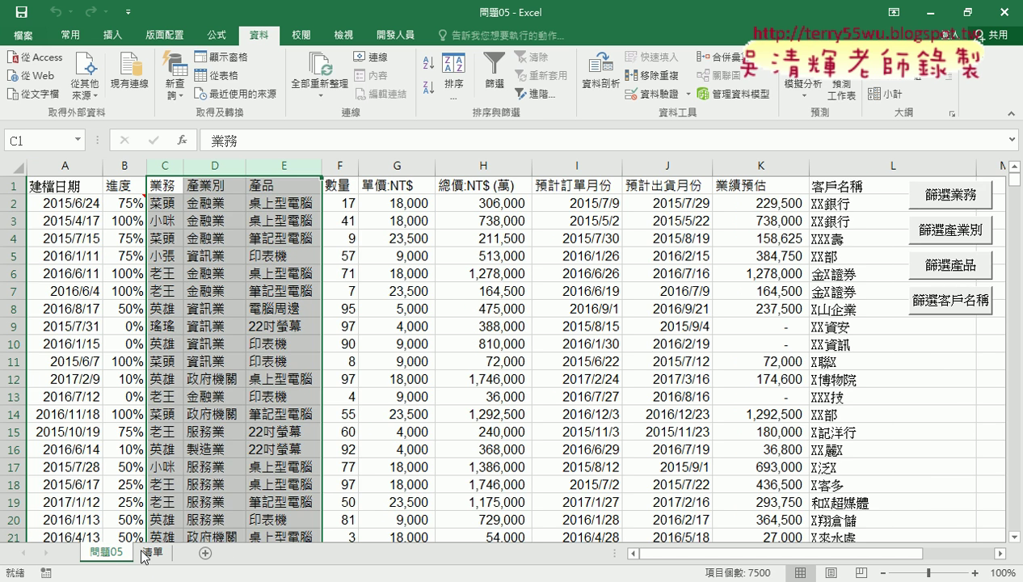
pyautogui.click(145, 553)
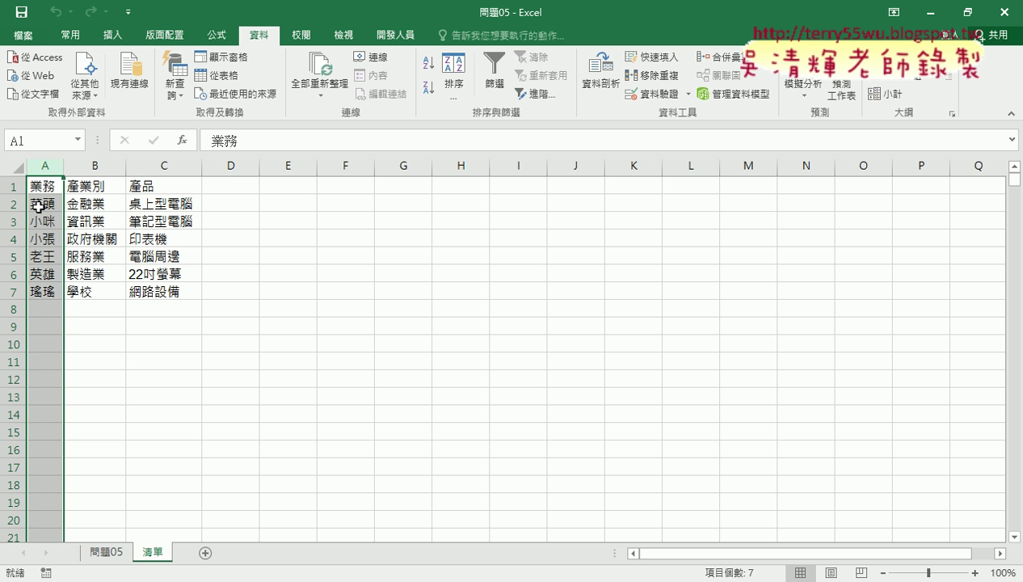
# Copy the 客戶名稱 column L from 問題05 into column D of 清單, then run 篩選業務.
pyautogui.click(91, 165)
pyautogui.click(166, 166)
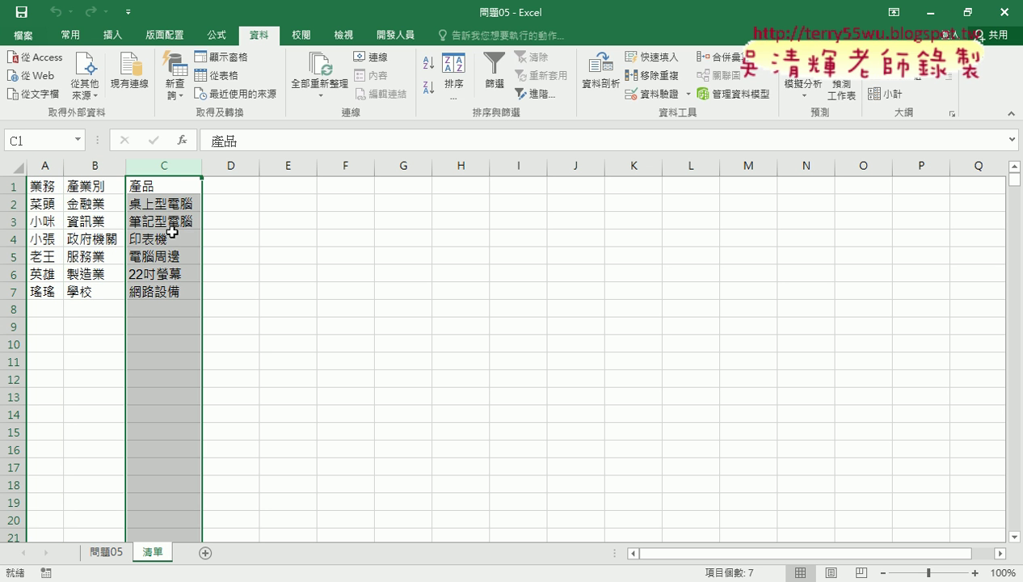
pyautogui.click(113, 553)
pyautogui.rightClick(849, 162)
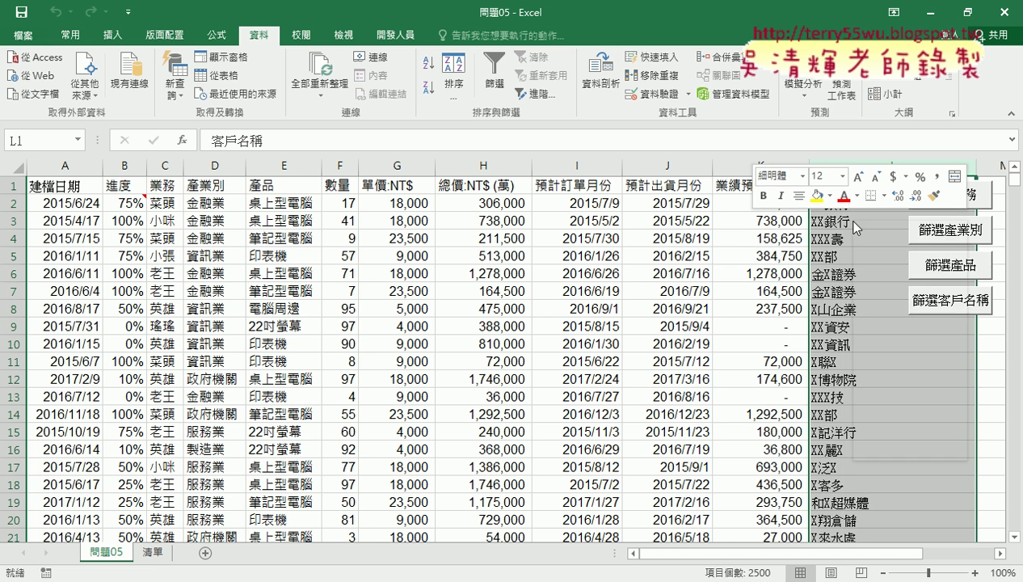
pyautogui.click(886, 257)
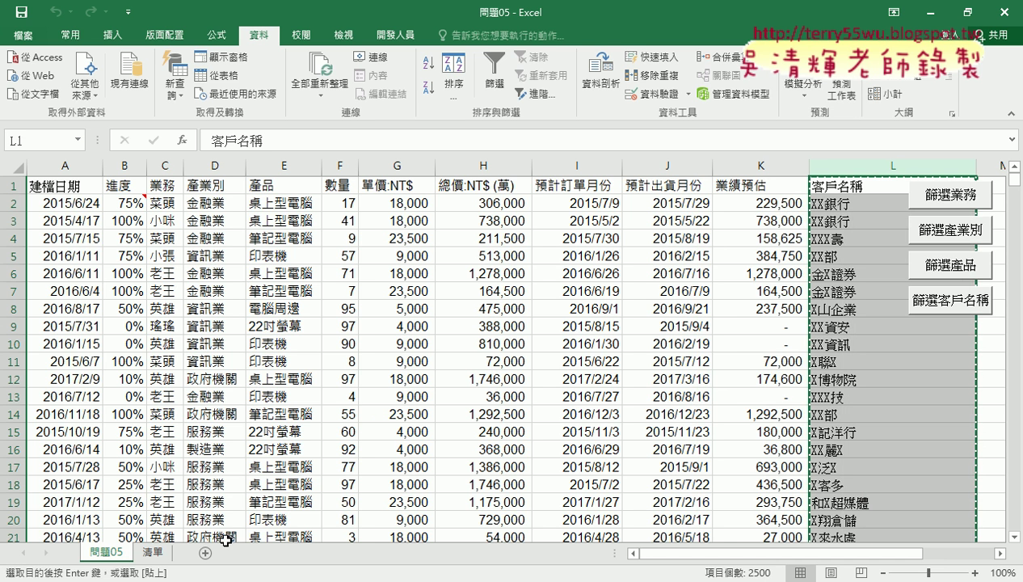
pyautogui.click(152, 551)
pyautogui.rightClick(230, 190)
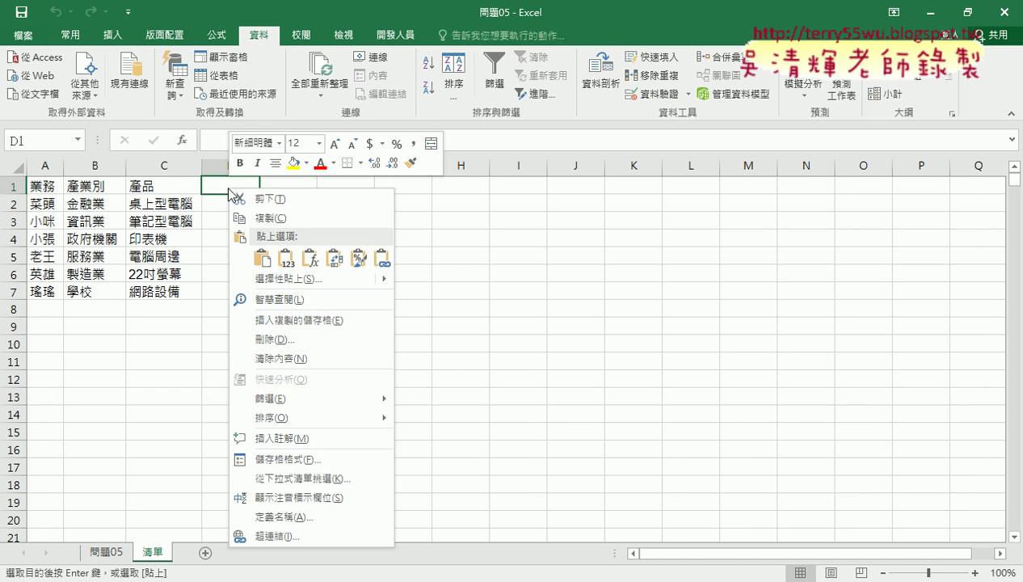
pyautogui.click(262, 257)
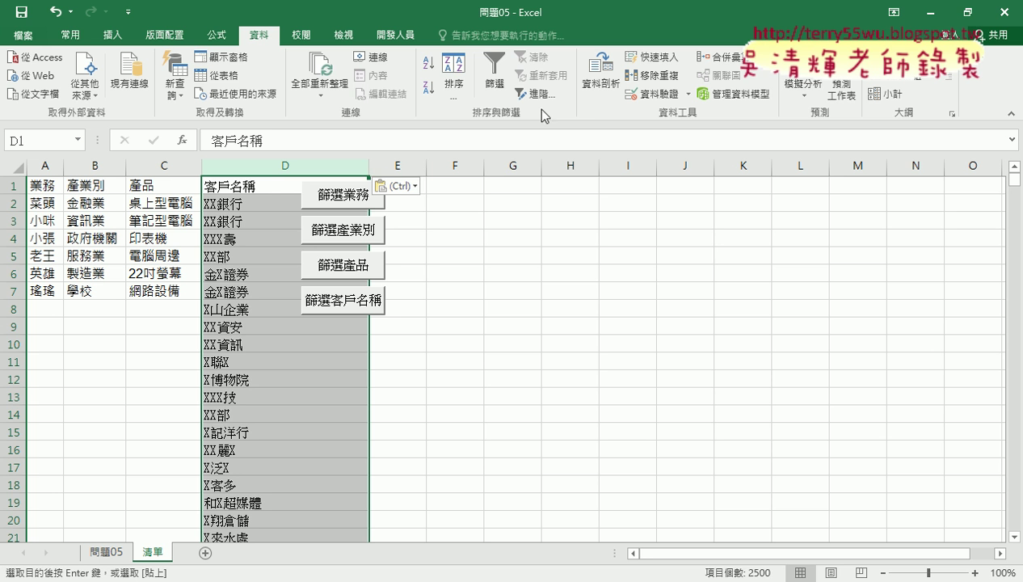
pyautogui.click(368, 213)
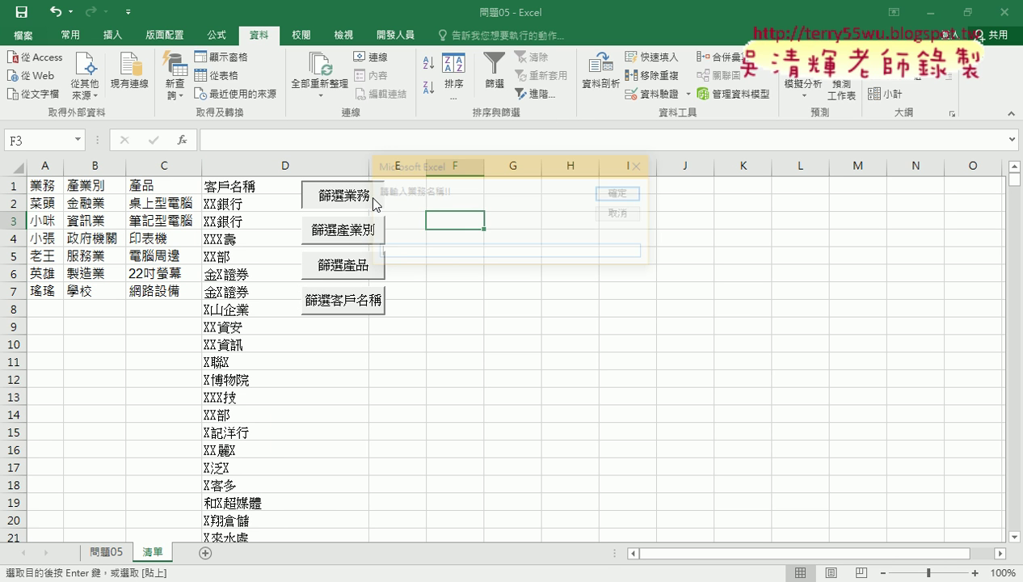
pyautogui.click(618, 214)
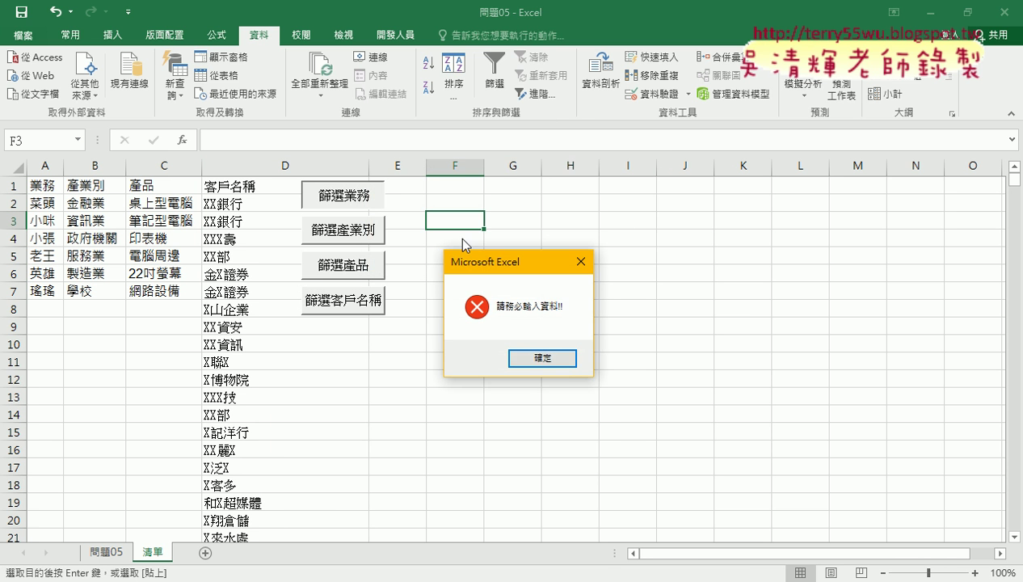
pyautogui.click(555, 362)
pyautogui.click(630, 215)
pyautogui.click(582, 264)
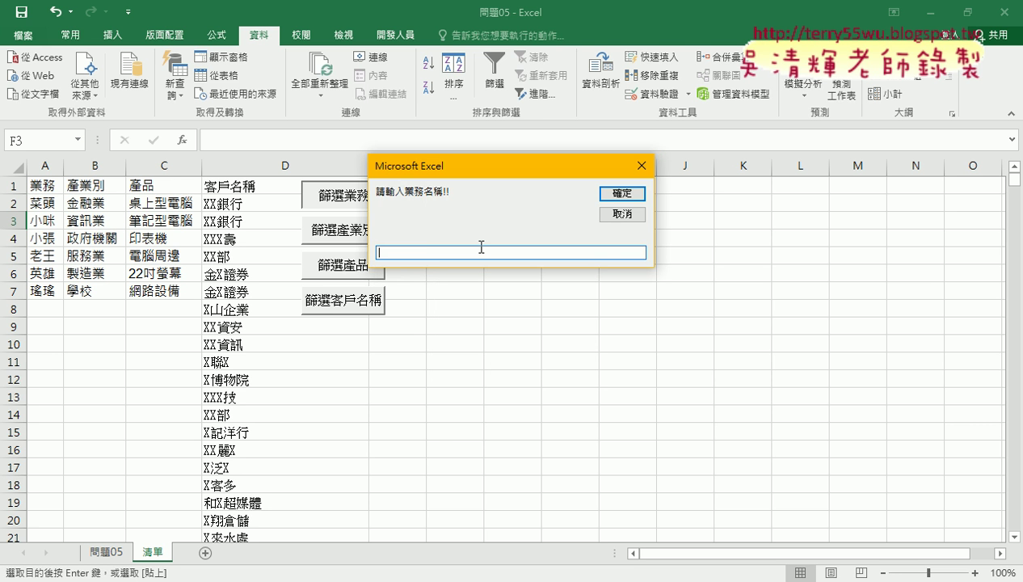
pyautogui.click(627, 196)
pyautogui.click(539, 361)
pyautogui.moveTo(177, 535); pyautogui.dragTo(180, 557)
pyautogui.moveTo(53, 323)
pyautogui.mouseDown()
pyautogui.moveTo(27, 185)
pyautogui.moveTo(69, 296)
pyautogui.moveTo(67, 191)
pyautogui.moveTo(106, 317)
pyautogui.mouseUp()
pyautogui.moveTo(166, 152); pyautogui.dragTo(180, 279)
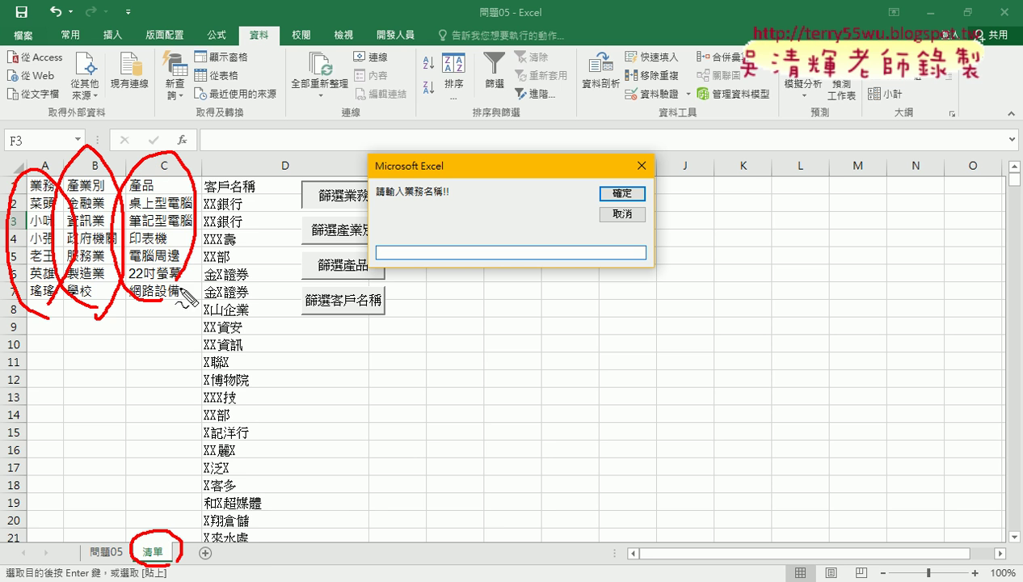
pyautogui.moveTo(267, 489); pyautogui.dragTo(258, 421)
pyautogui.moveTo(340, 486)
pyautogui.mouseDown()
pyautogui.moveTo(509, 486)
pyautogui.moveTo(478, 522)
pyautogui.mouseUp()
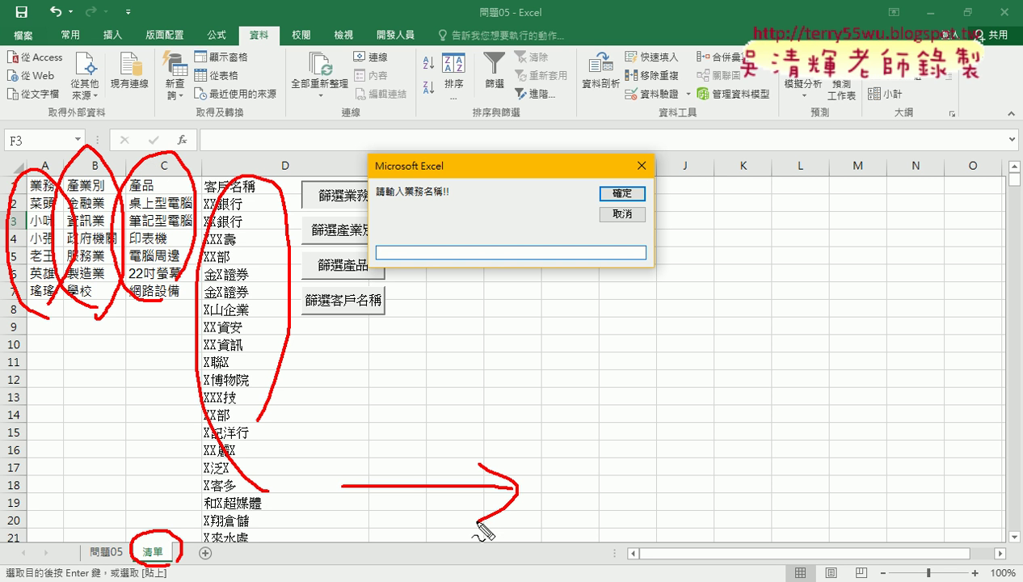